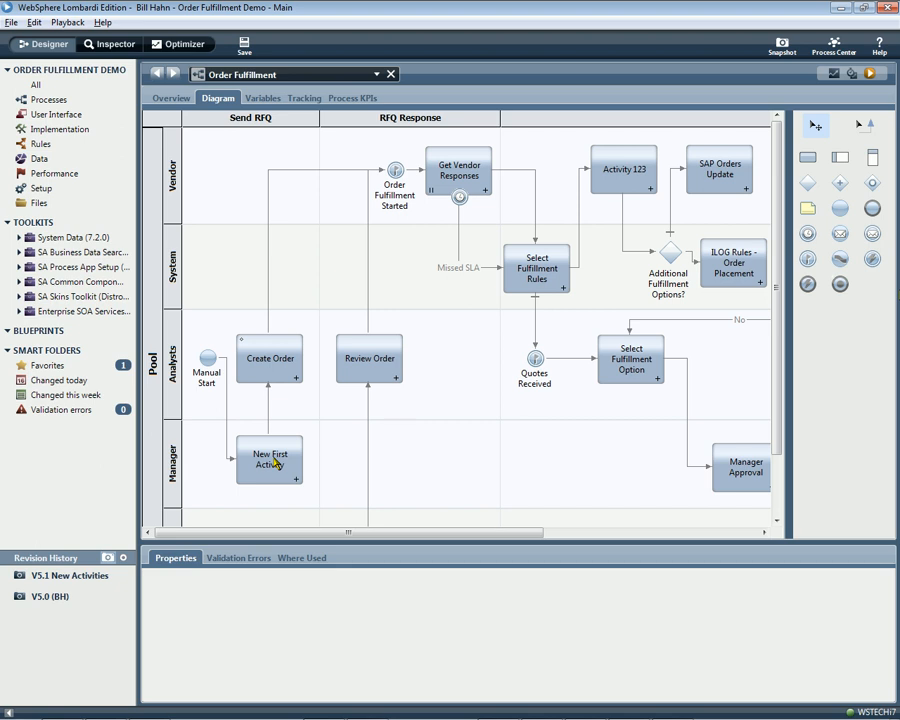
- Examine the Order Fulfillment process's private order variable, including the fields of selectedVendorResponse and its quote list
left_click(275, 464)
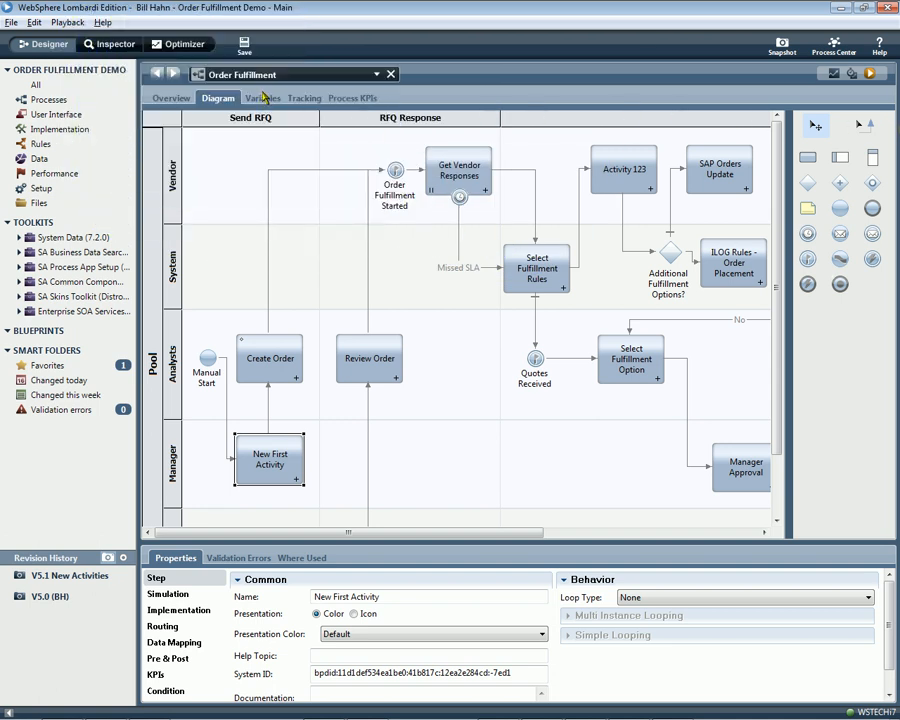
left_click(263, 97)
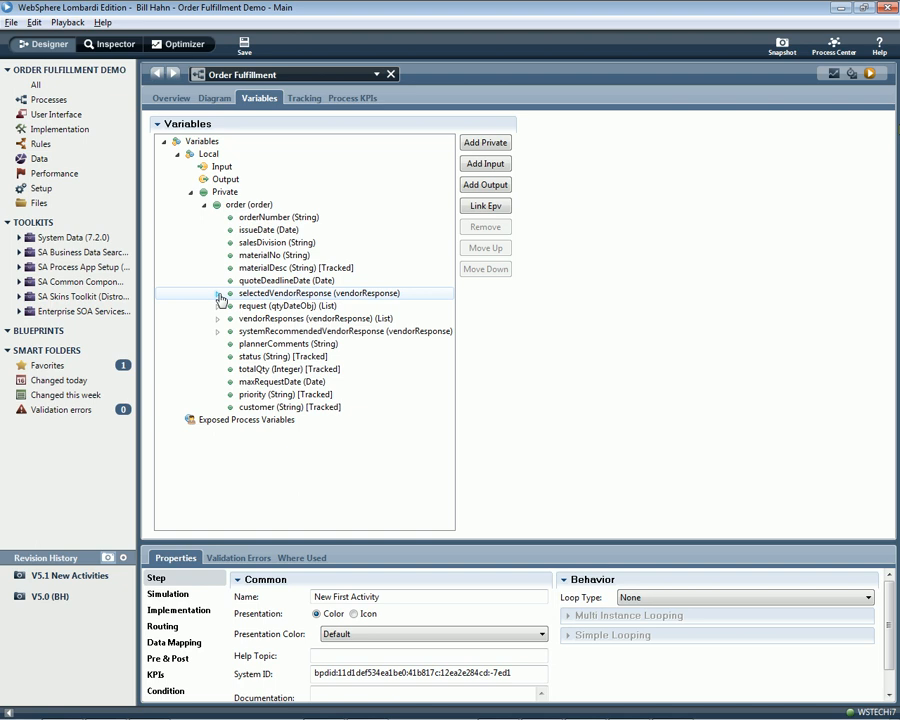
left_click(218, 294)
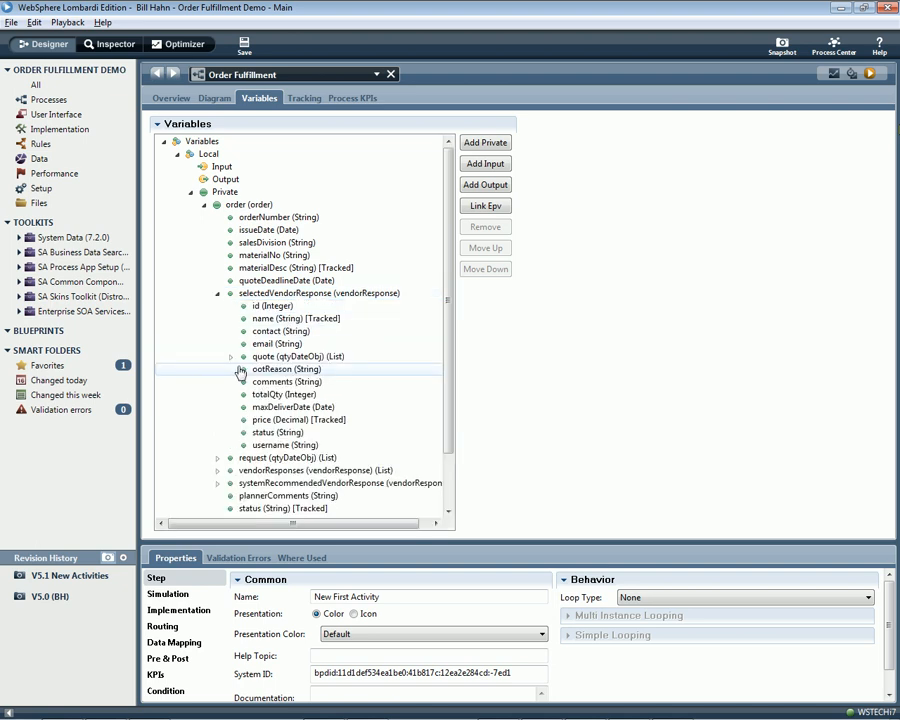
left_click(231, 357)
left_click(218, 294)
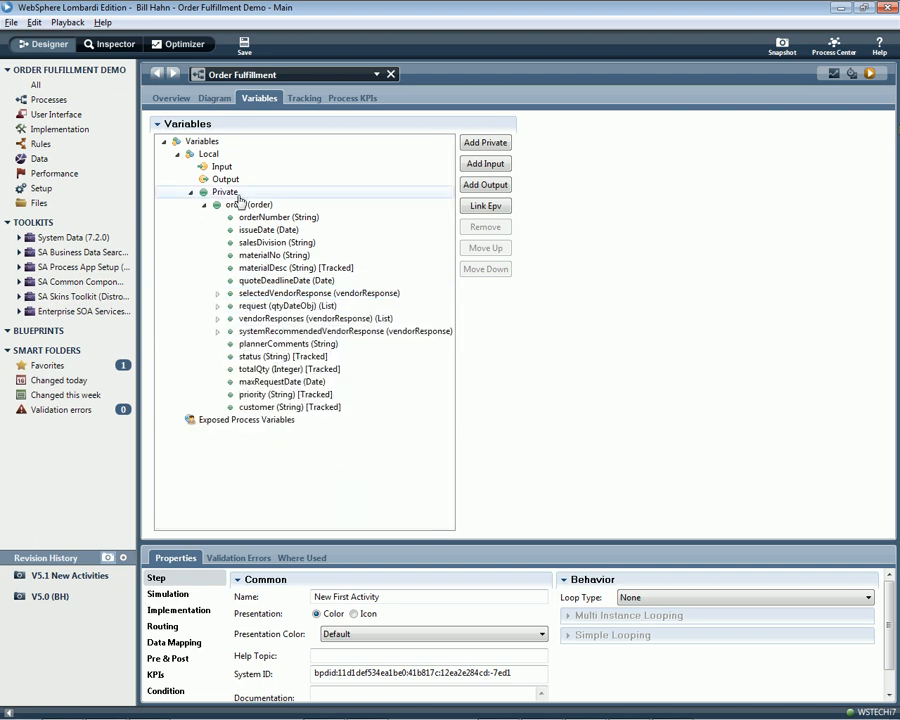
- Use the Activity Wizard on New First Activity to create a new human service of that name with order as input and output
left_click(212, 97)
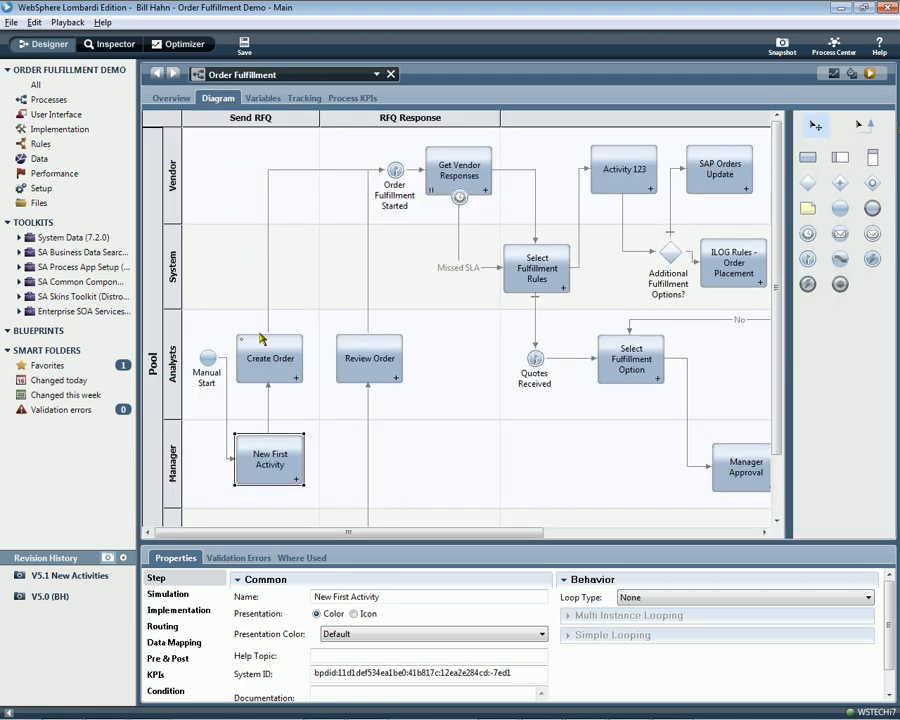
right_click(276, 467)
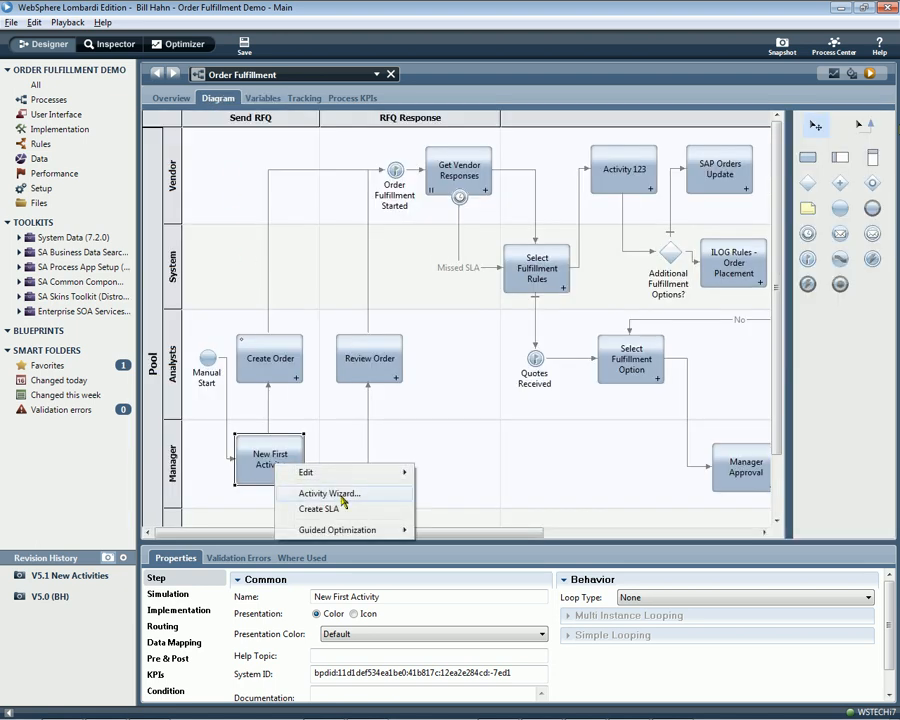
left_click(343, 494)
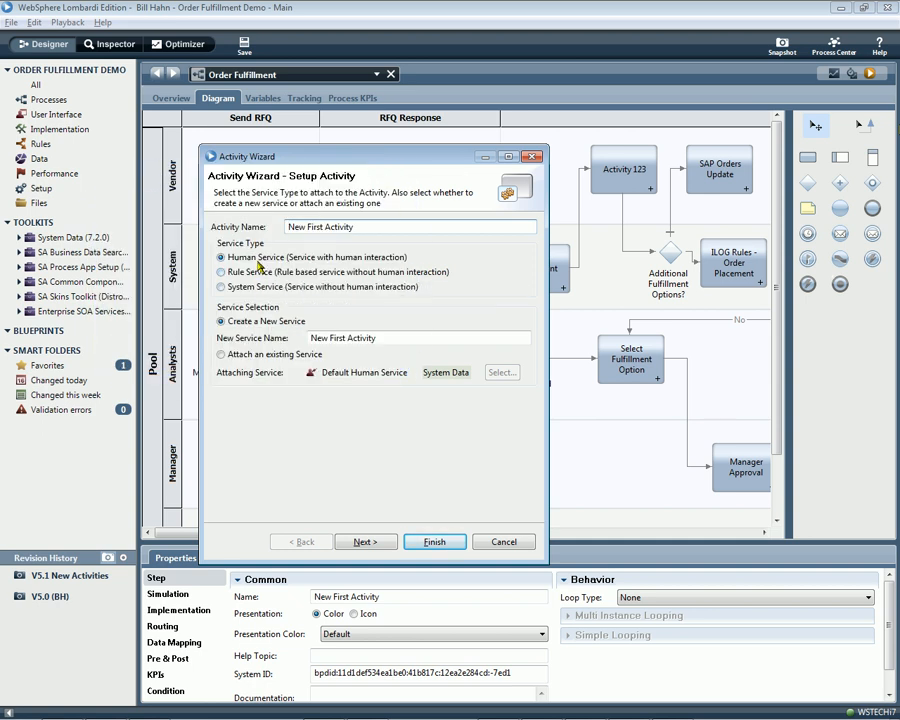
left_click(364, 541)
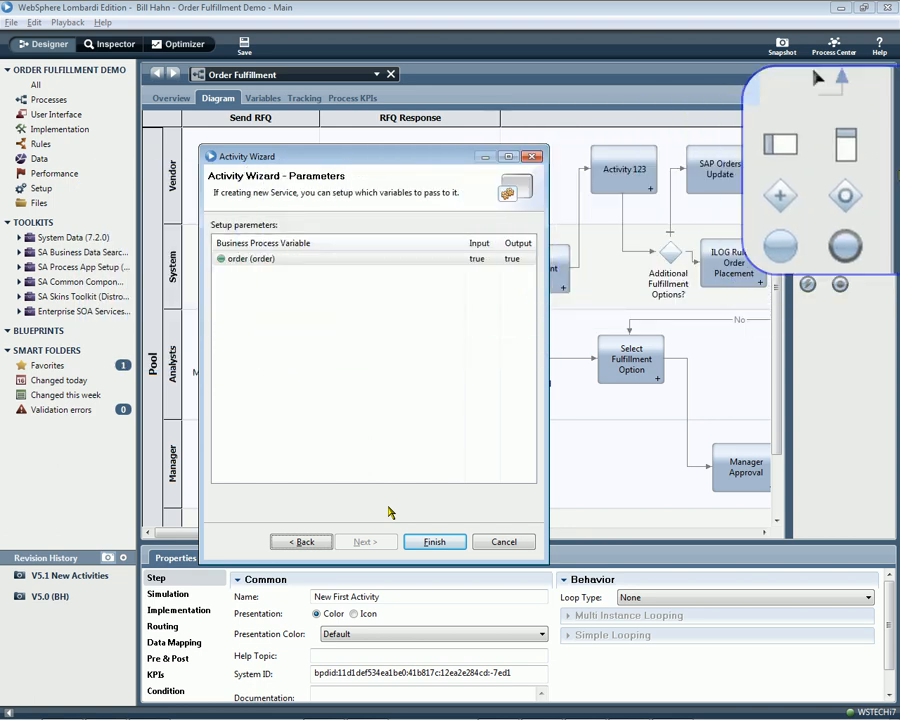
left_click(444, 543)
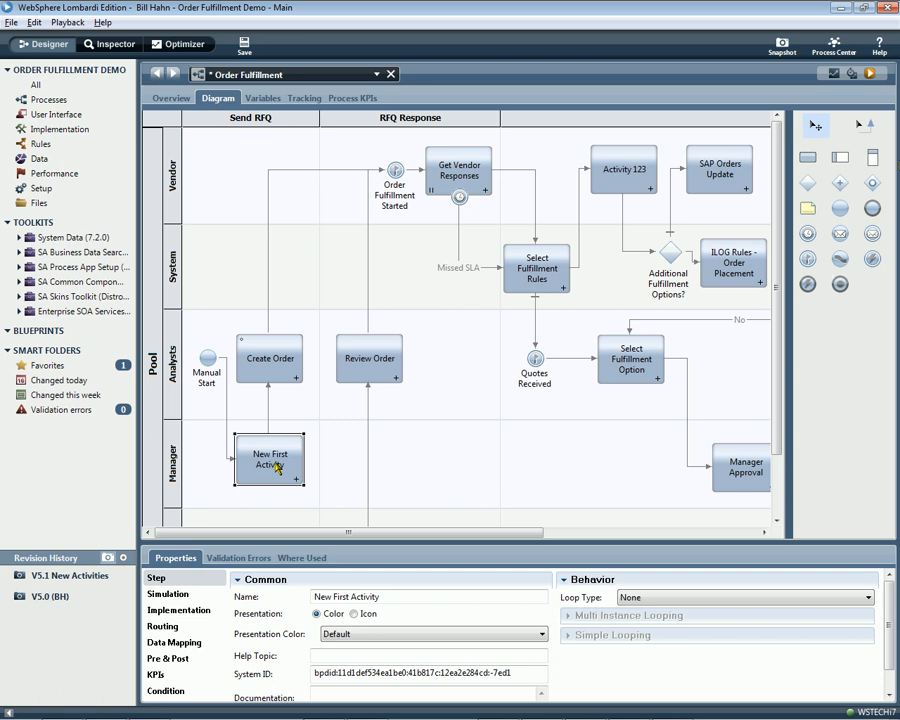
- Open the service that implements New First Activity and rename its coach to "1st Screen"
left_click(172, 610)
left_click(414, 594)
left_click(333, 201)
left_click_drag(341, 597, 316, 597)
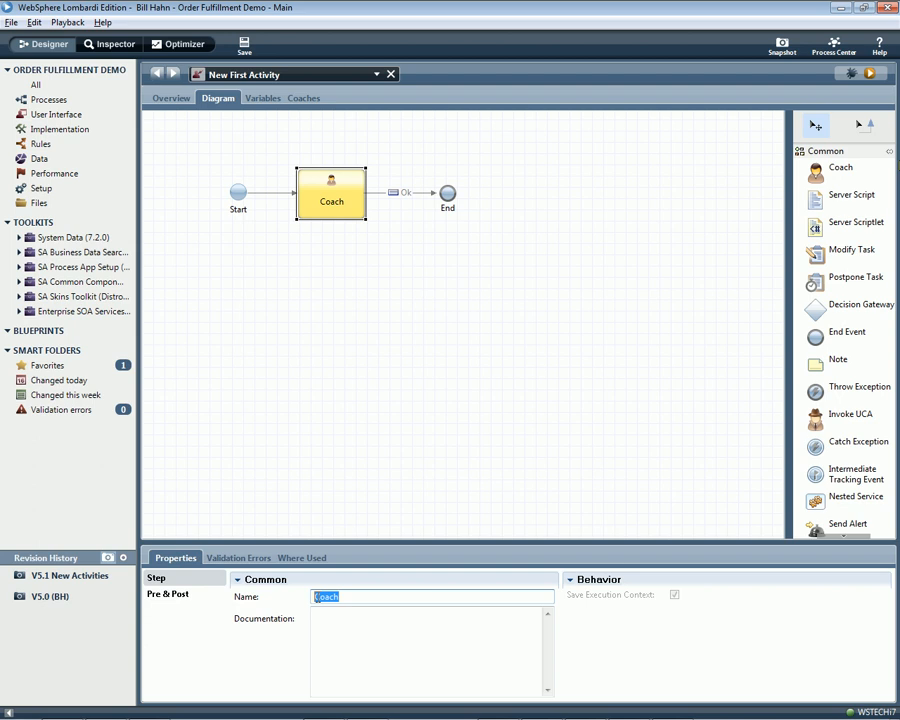
type("1st Screen")
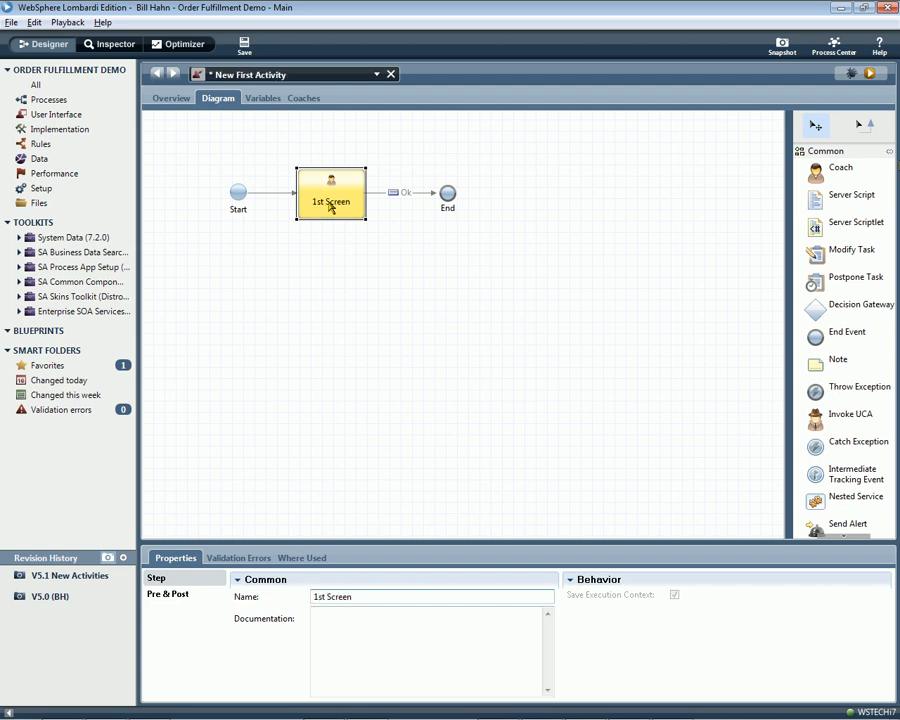
- Open the 1st Screen form and delete its Selected Vendor Response and System Recommended Vendor Response fields
double_click(331, 205)
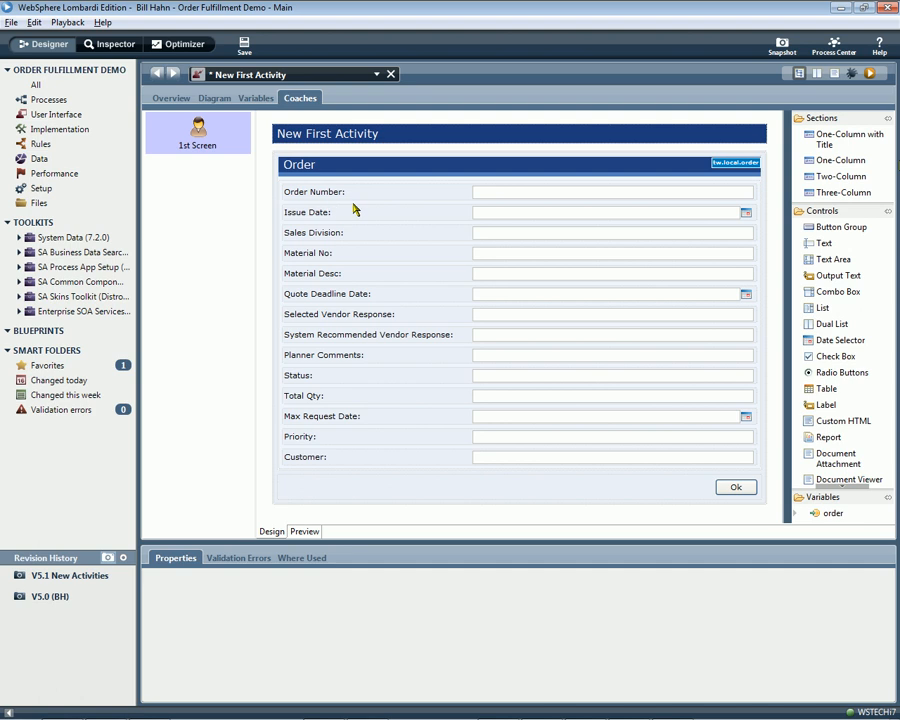
right_click(391, 314)
left_click(424, 368)
right_click(373, 316)
left_click(405, 370)
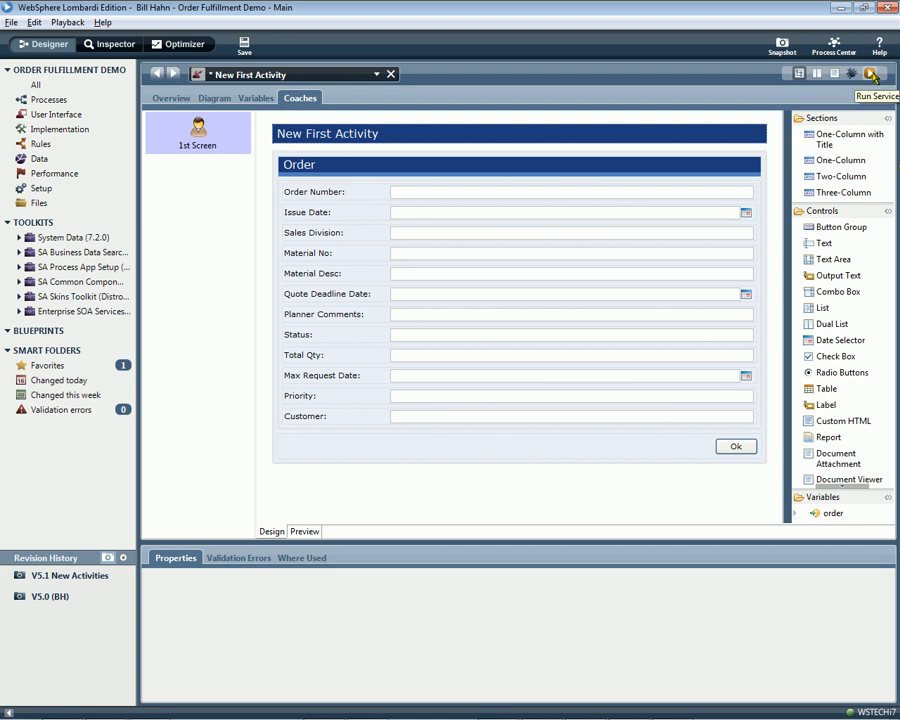
- Run the New First Activity service to check its order form in the browser, and return to the designer
left_click(871, 75)
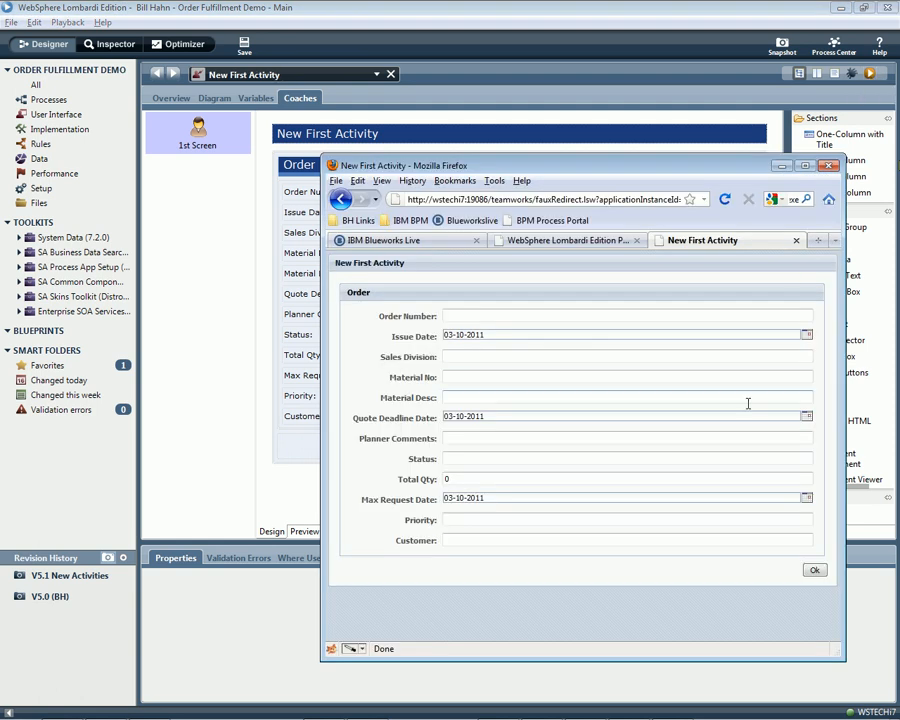
left_click(650, 104)
left_click(656, 165)
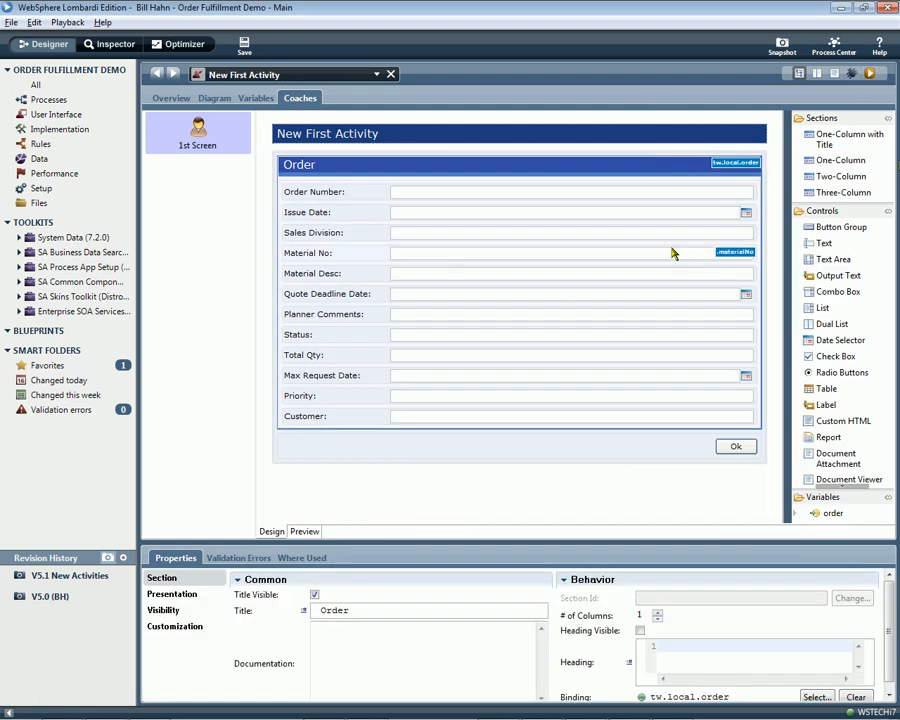
left_click(660, 163)
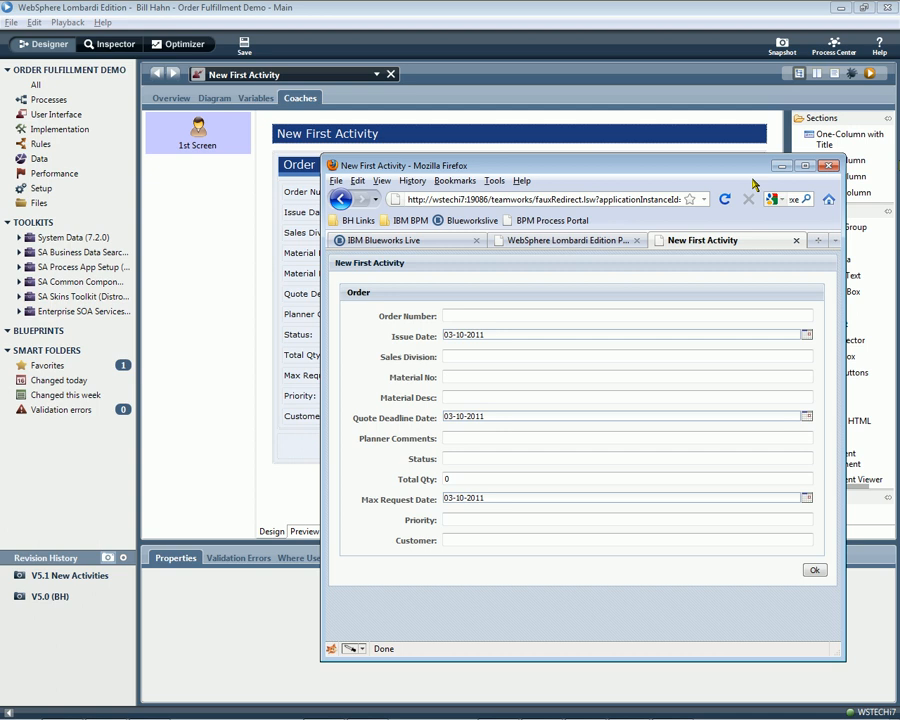
left_click(648, 98)
- Set the Order section to 2 columns and move the fields from Quote Deadline Date through Priority into the second column
left_click(655, 163)
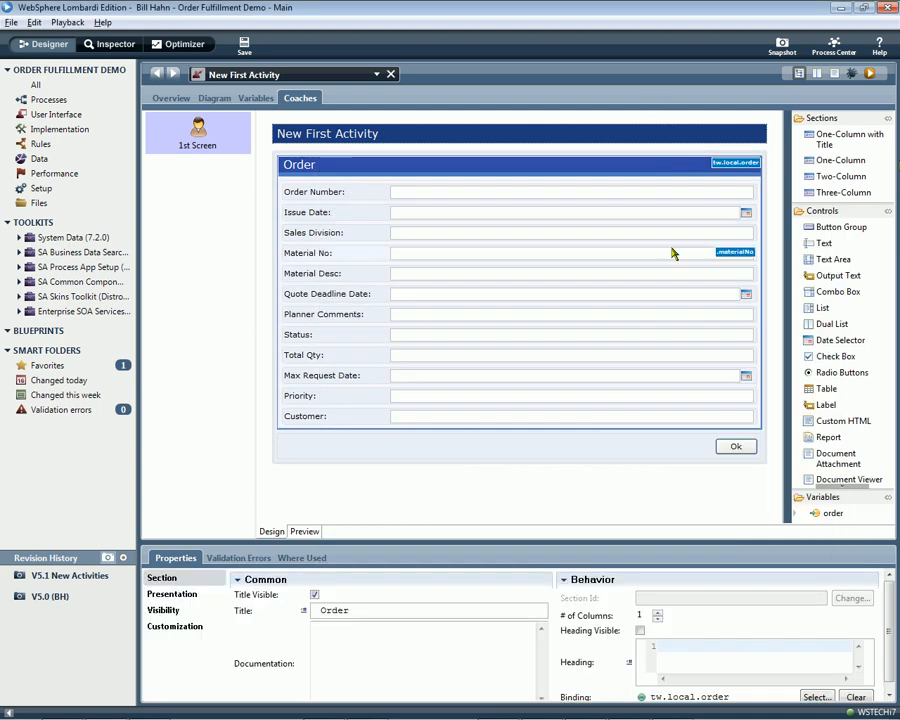
left_click(657, 614)
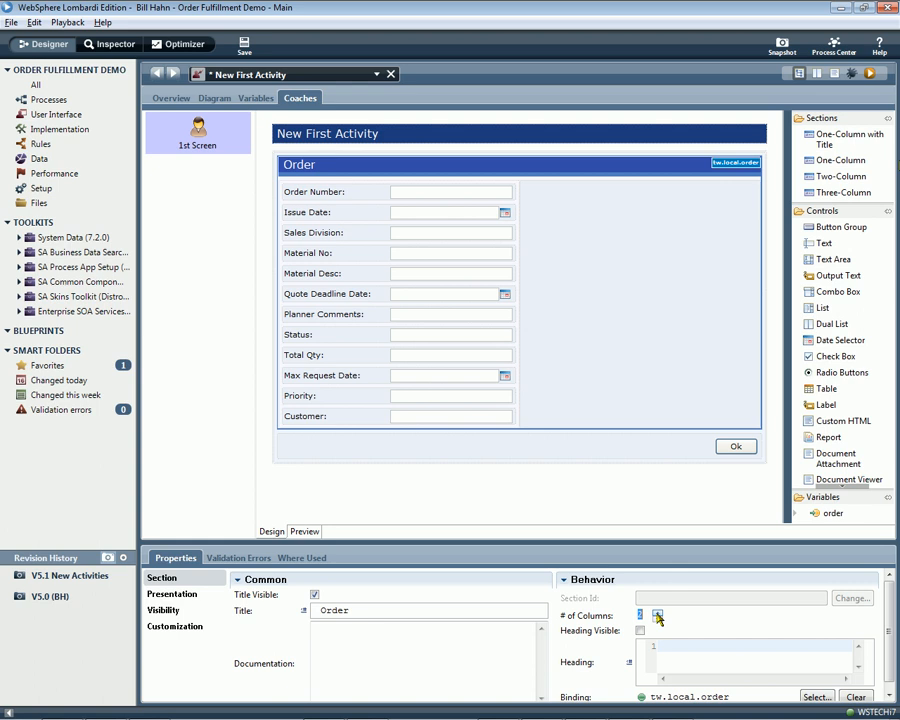
left_click_drag(450, 294, 522, 298)
left_click_drag(520, 296, 545, 298)
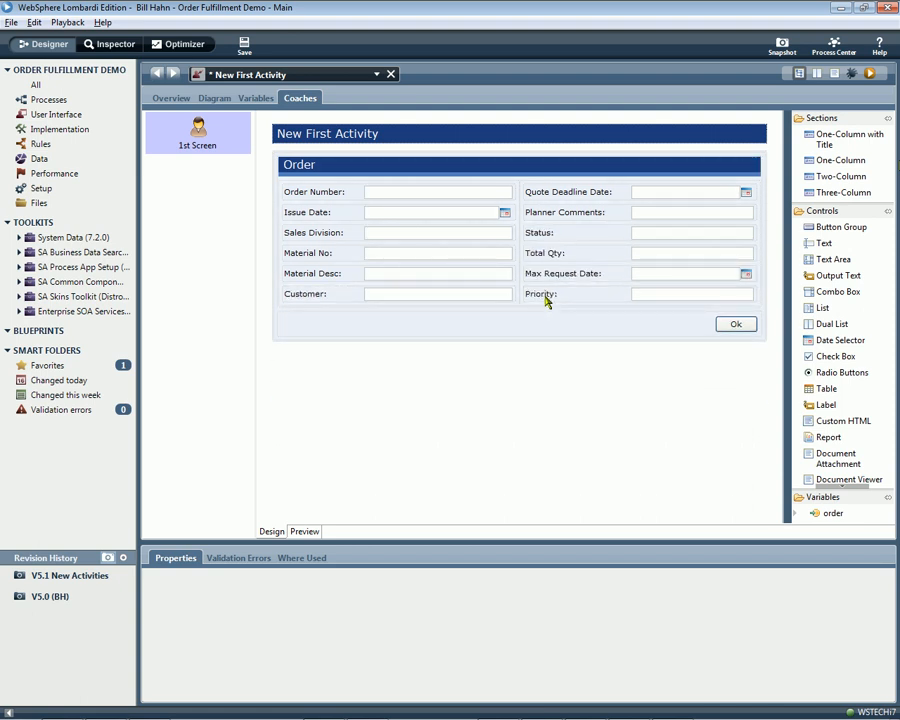
- Move the Material Desc and Priority fields below the Order section as full-width rows and run the service to check the layout
left_click_drag(398, 277, 447, 307)
left_click_drag(538, 293, 516, 317)
left_click(869, 73)
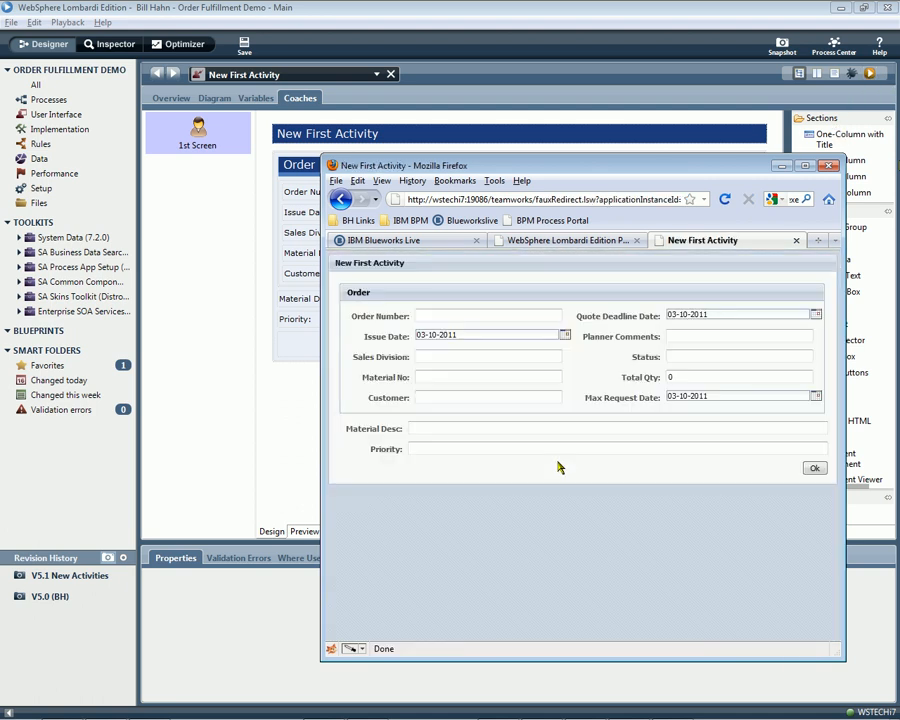
left_click(488, 104)
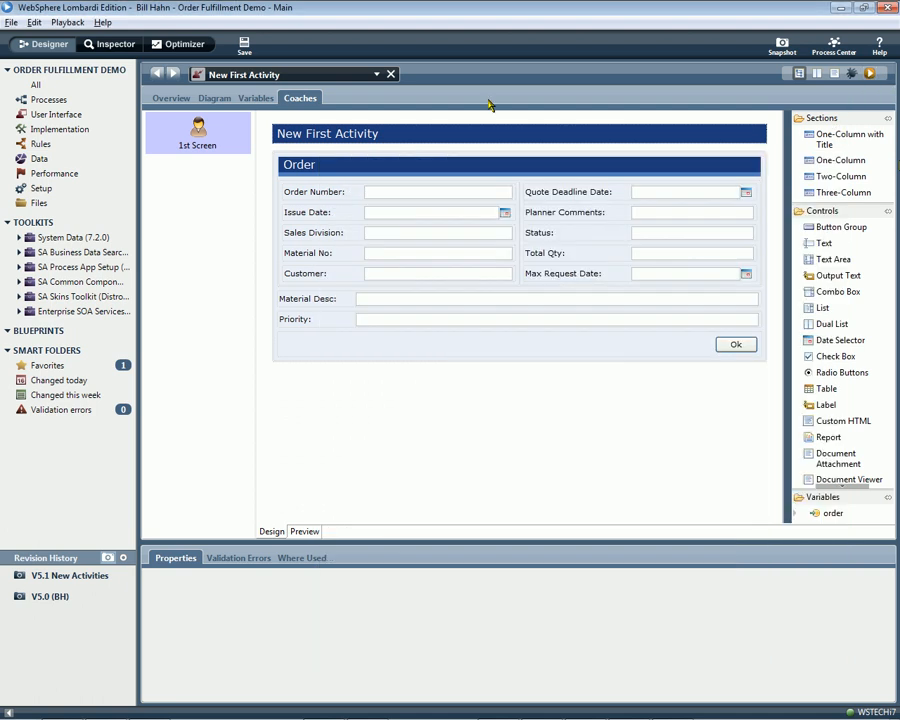
- In the service diagram, delete the Ok connection from 1st Screen to End and move the End event farther right
left_click(220, 99)
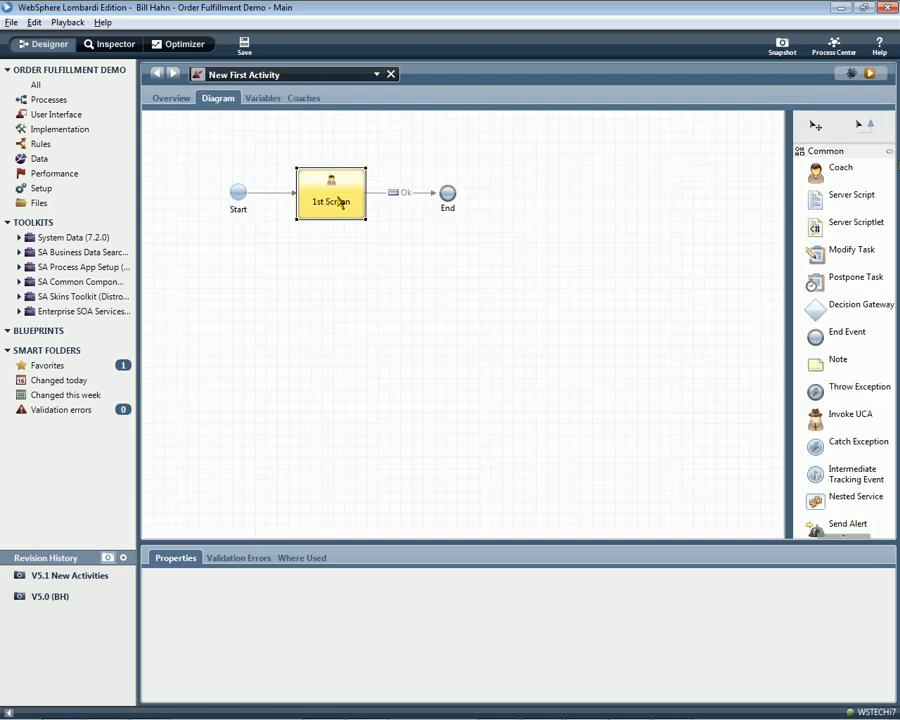
left_click(394, 193)
key("Delete")
left_click_drag(448, 194, 544, 201)
- Add a second coach between 1st Screen and the End event and name it "2nd Screen"
left_click_drag(810, 172, 424, 176)
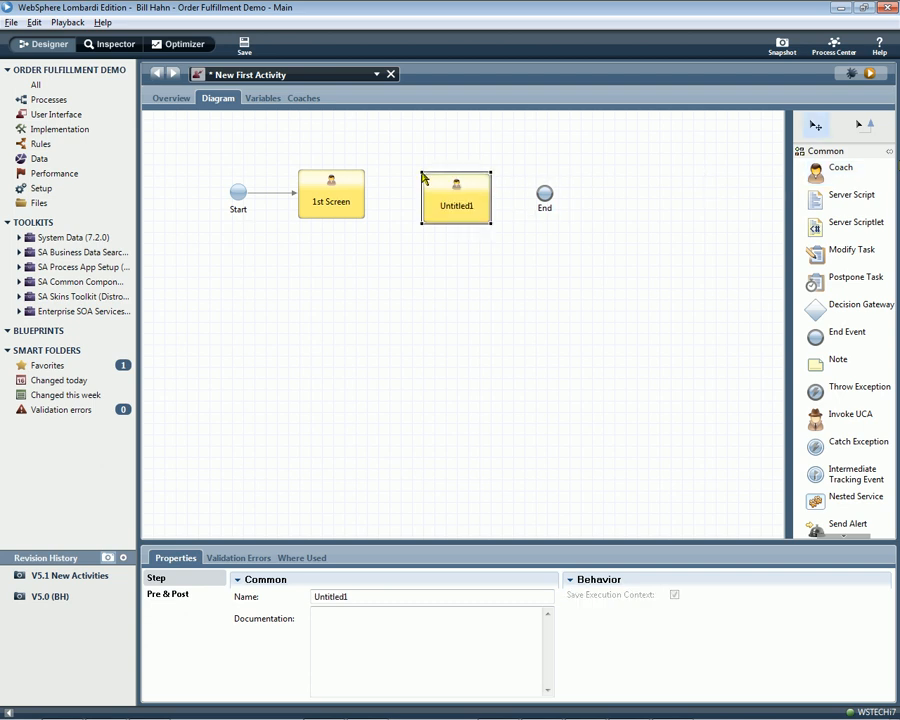
left_click(362, 597)
key("BackSpace")
key("BackSpace")
key("BackSpace")
key("BackSpace")
key("BackSpace")
key("BackSpace")
key("BackSpace")
key("BackSpace")
key("BackSpace")
type("2nd Screen")
key("Tab")
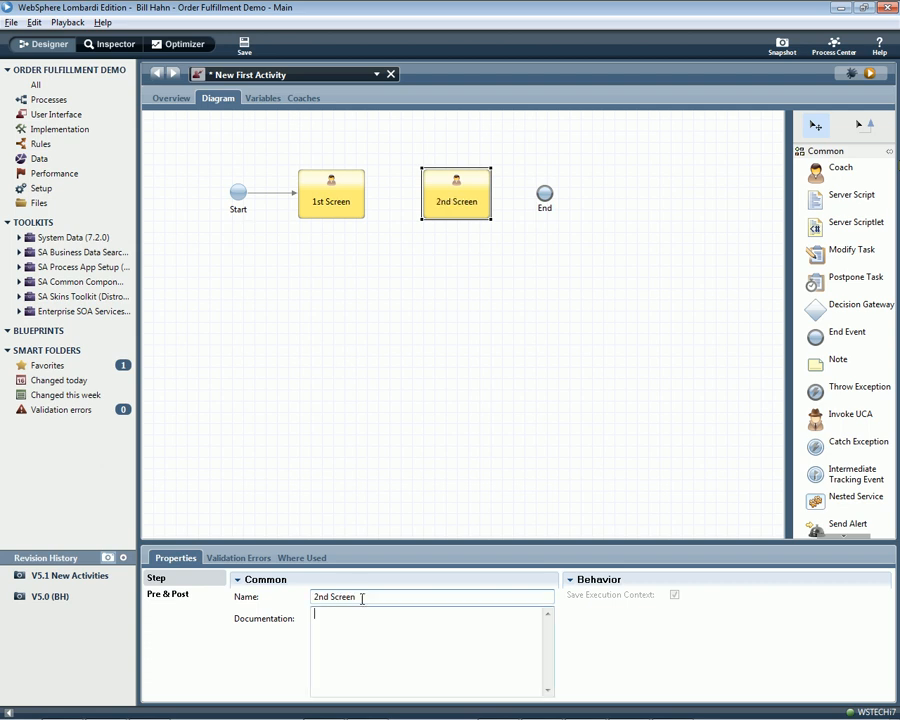
- Open the 2nd Screen form and add a Text control labelled "Order Number:" to its section
double_click(443, 210)
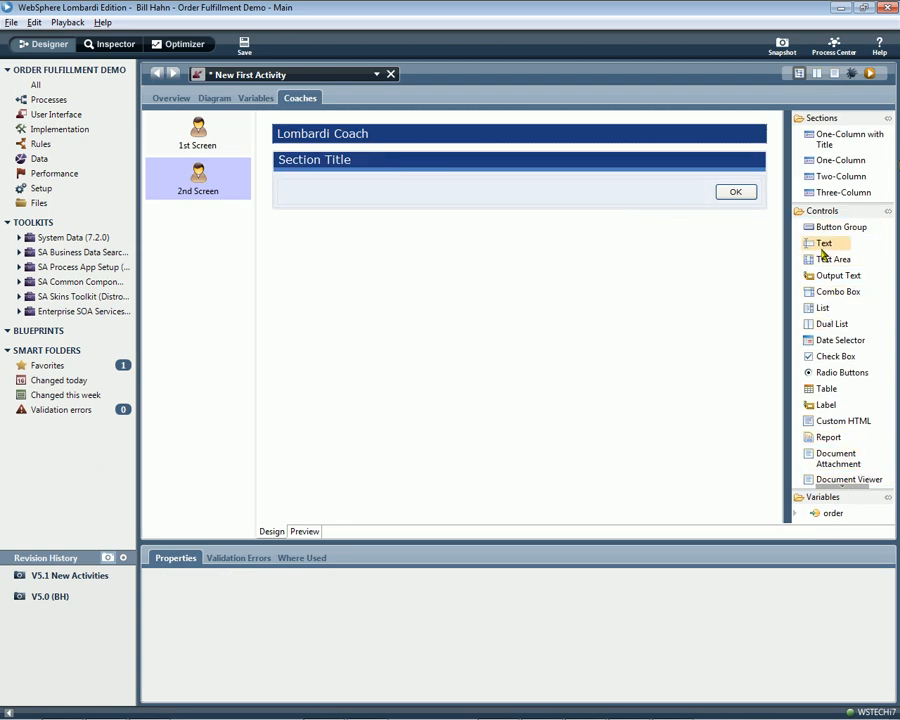
left_click_drag(821, 243, 818, 245)
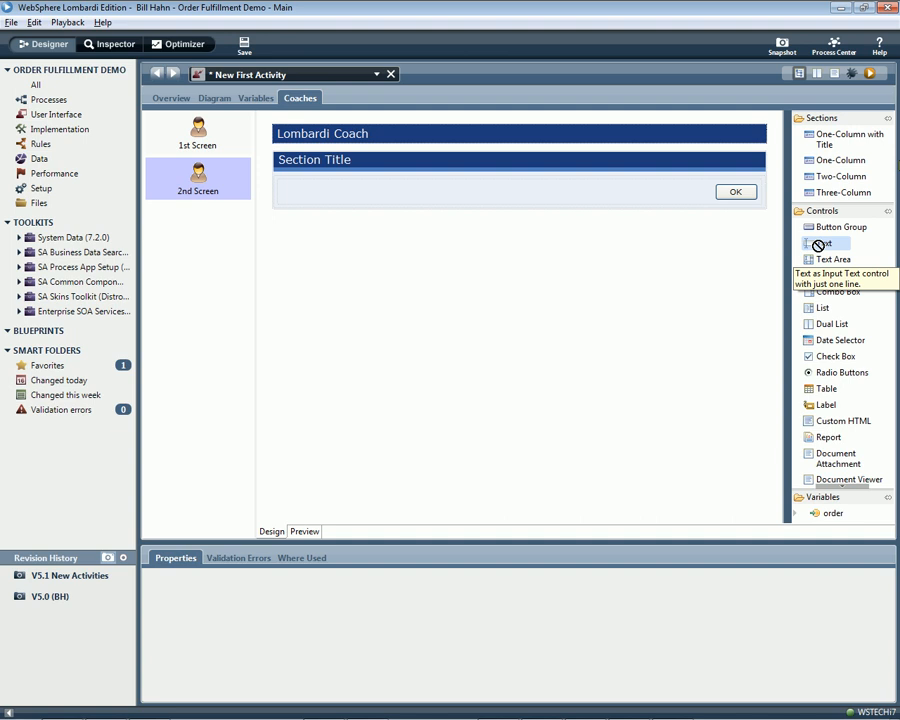
left_click_drag(818, 245, 567, 193)
left_click_drag(383, 610, 291, 611)
type("Order Number:")
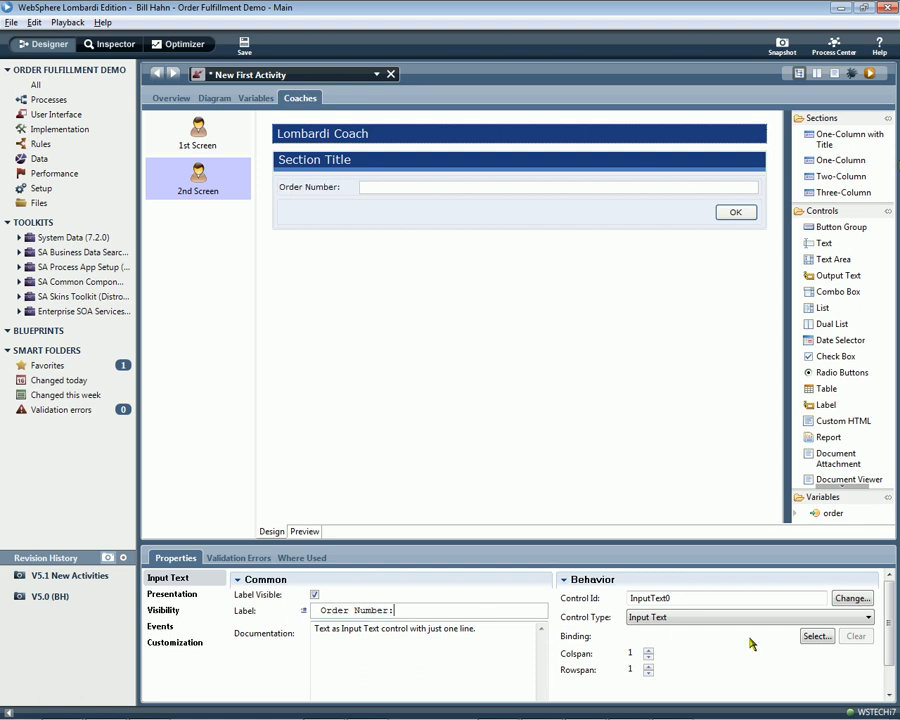
- Bind the Order Number text control to the orderNumber field of the input order variable
left_click(817, 636)
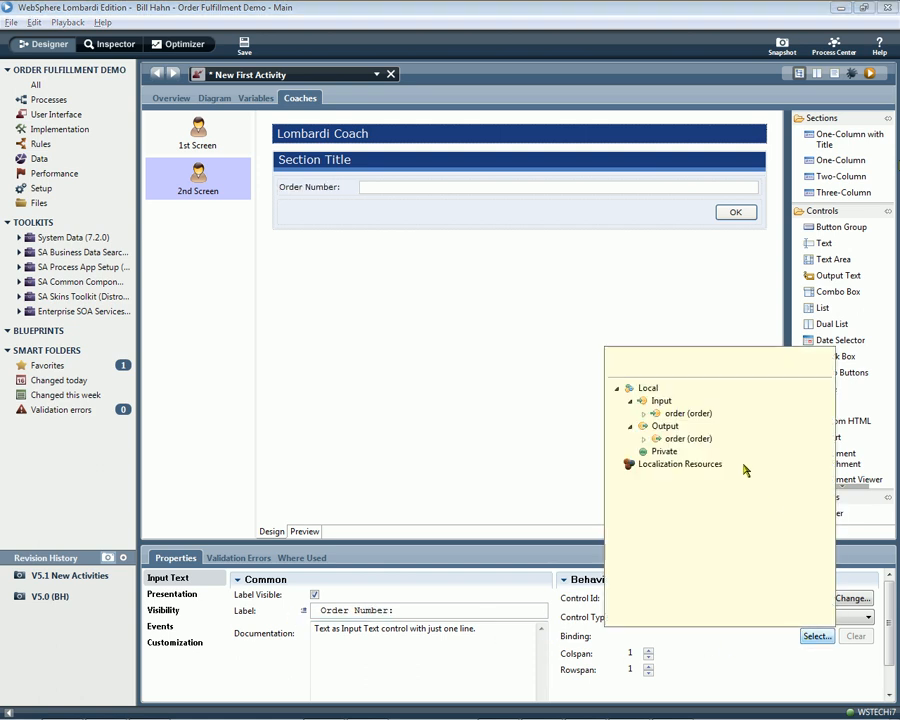
double_click(690, 422)
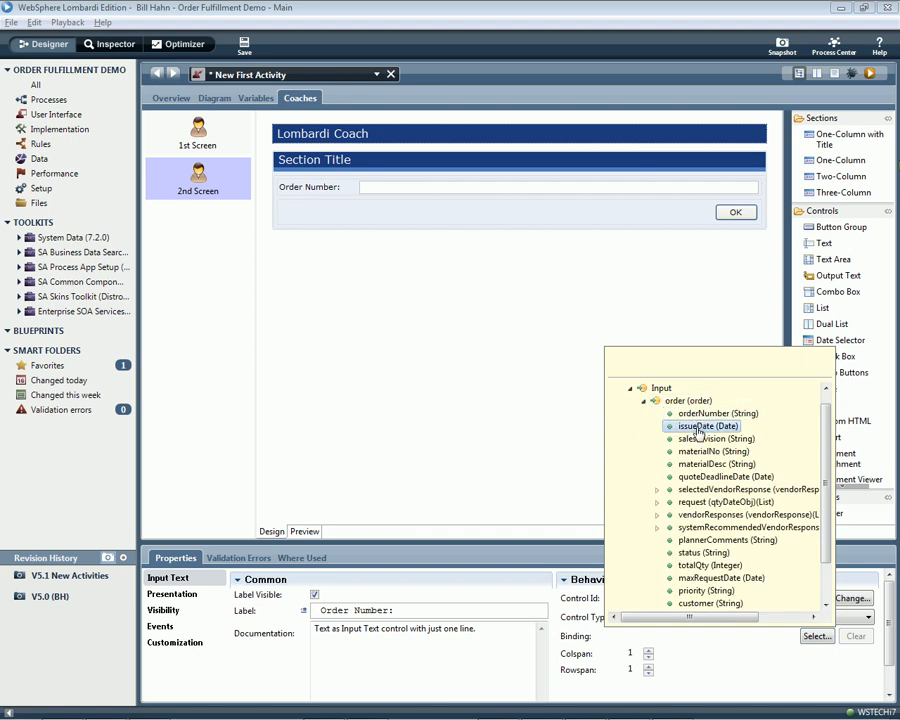
double_click(686, 414)
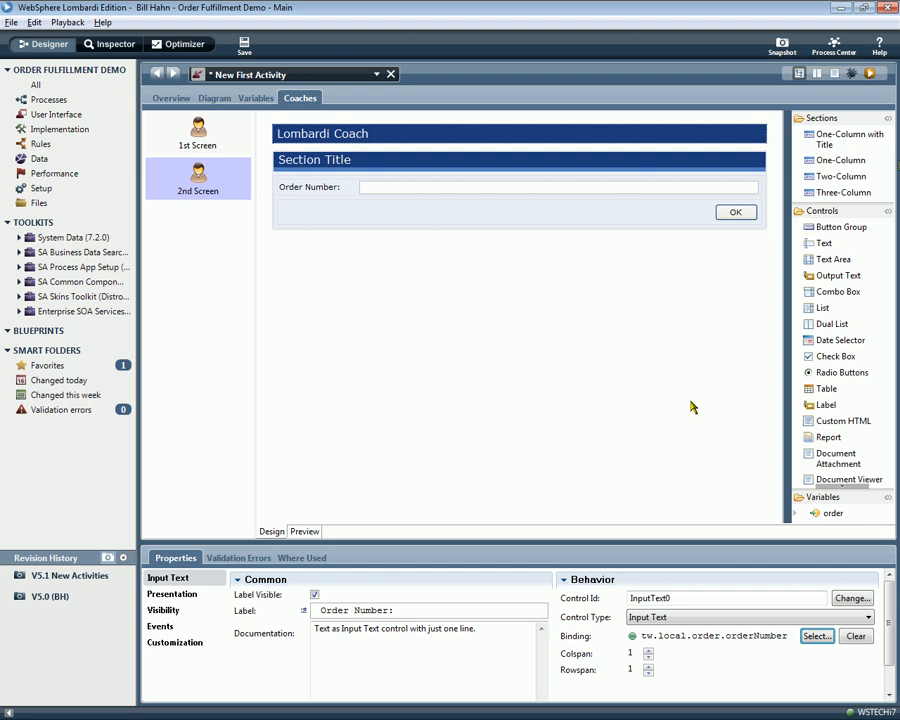
- Add another Order Number field below the first by placing the order variable's orderNumber directly on the 2nd Screen form
left_click(820, 211)
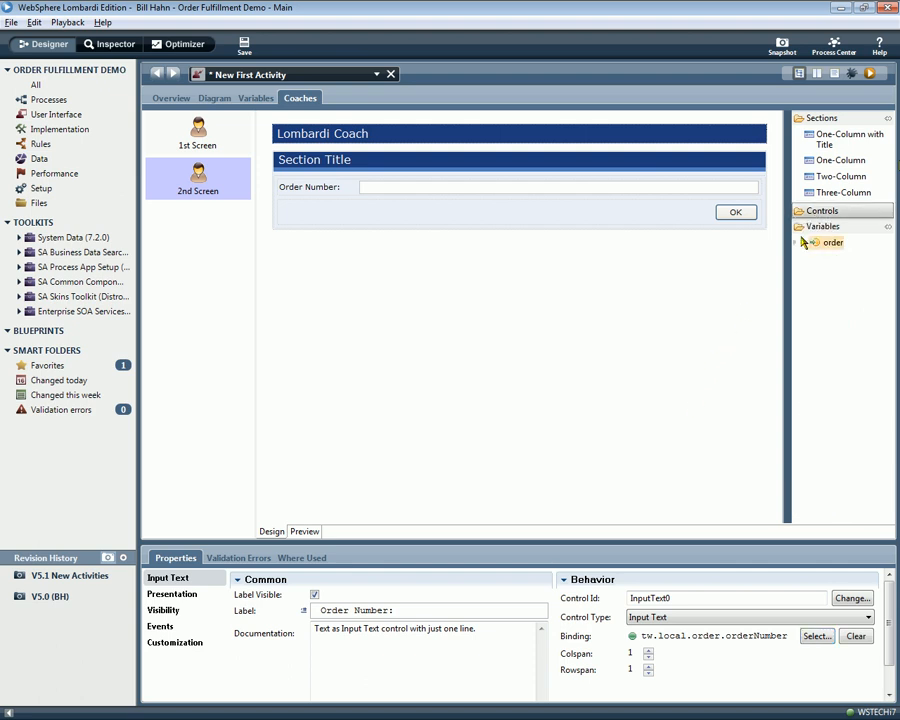
left_click(798, 242)
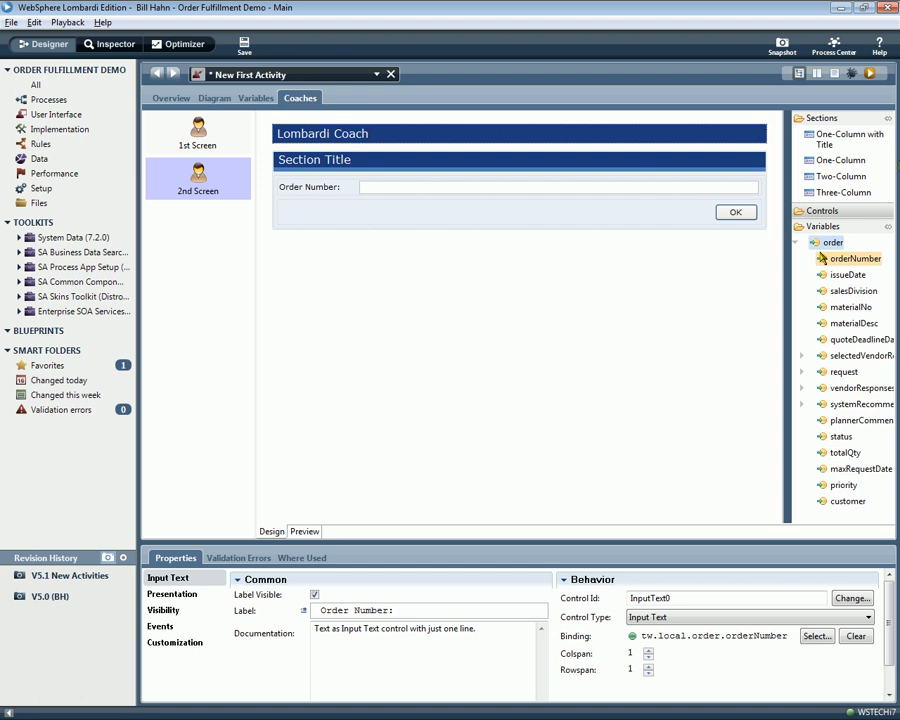
left_click(798, 244)
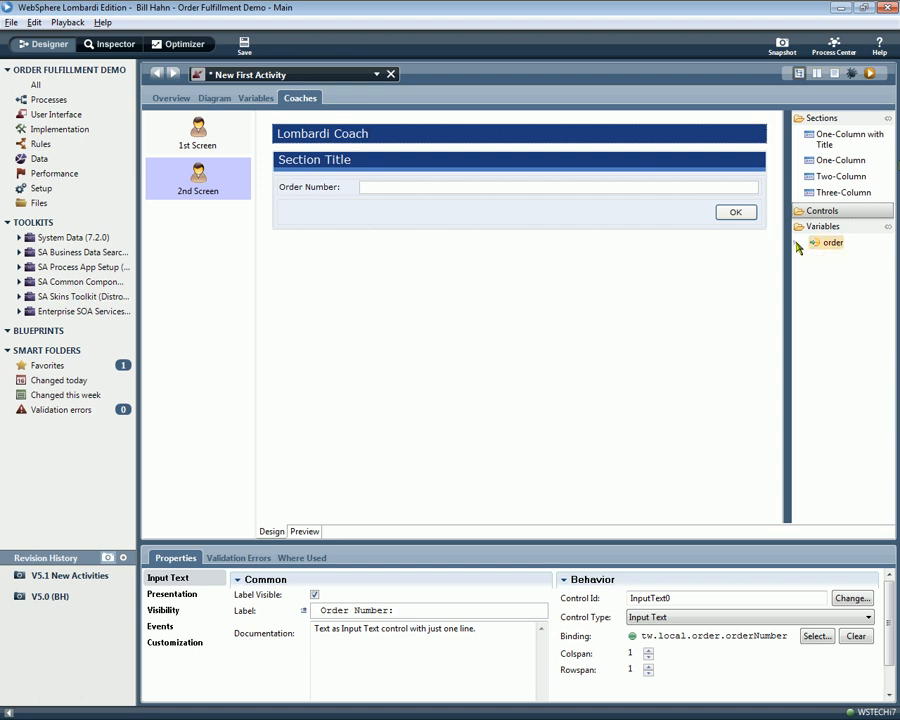
left_click(798, 244)
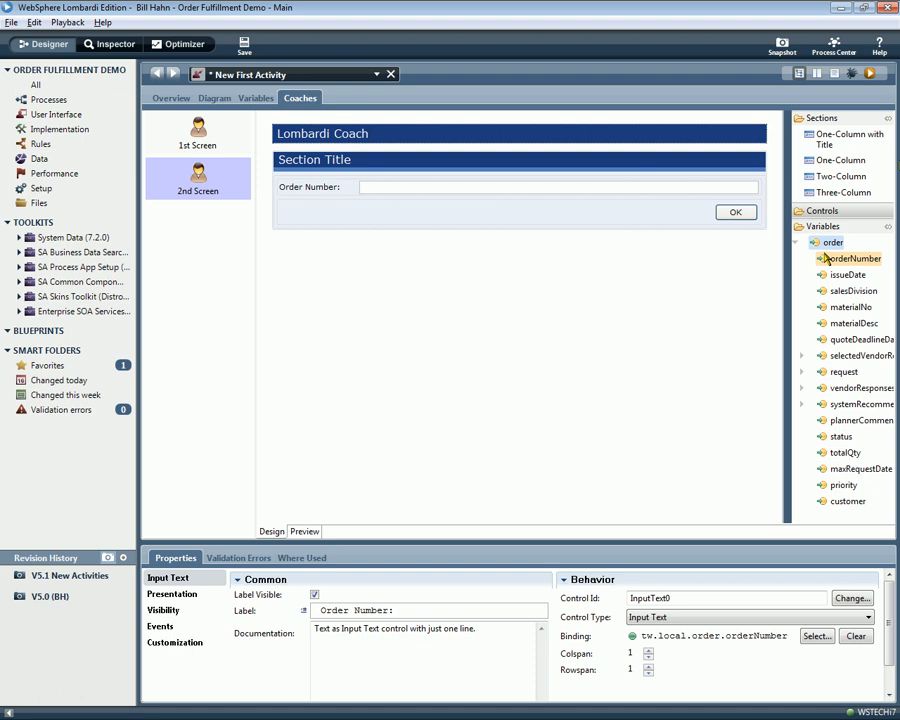
left_click_drag(826, 258, 565, 222)
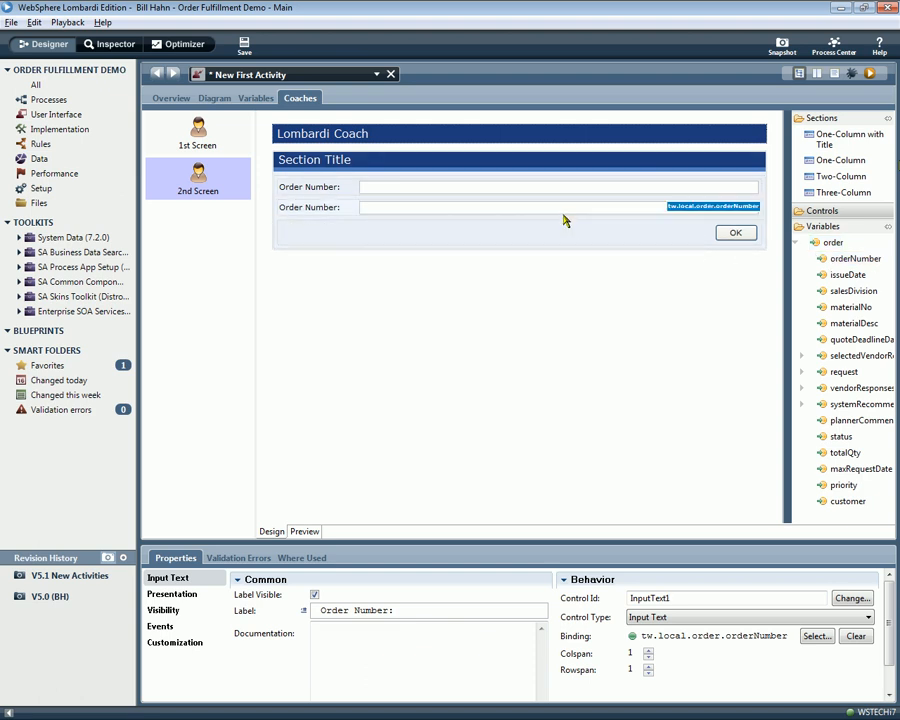
- Replace the duplicate Order Number field on the 2nd Screen form with the order variable's selectedVendorResponse section
key("Delete")
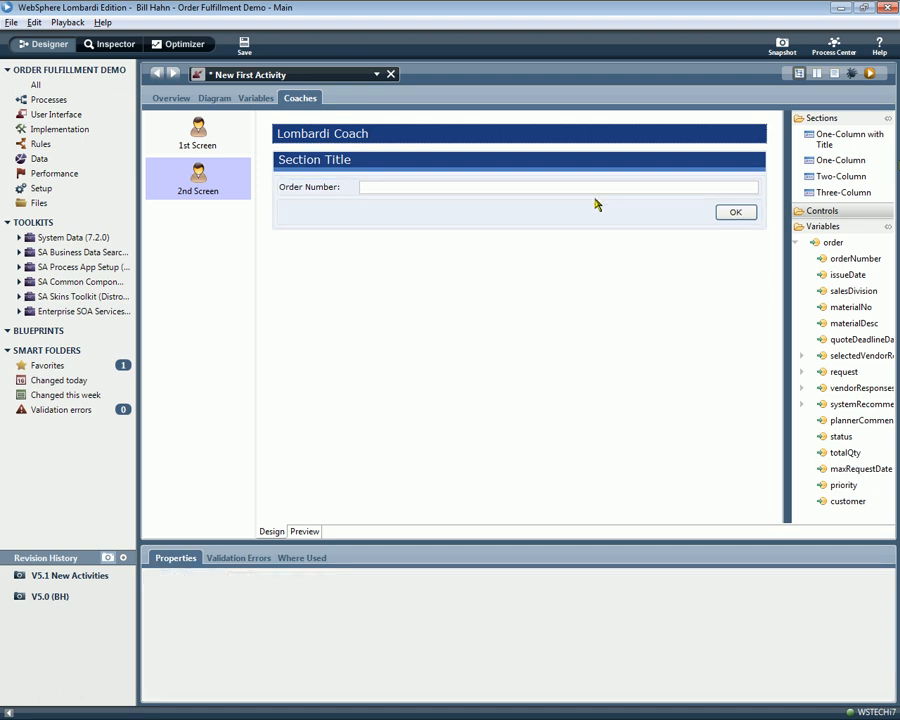
left_click_drag(835, 357, 613, 213)
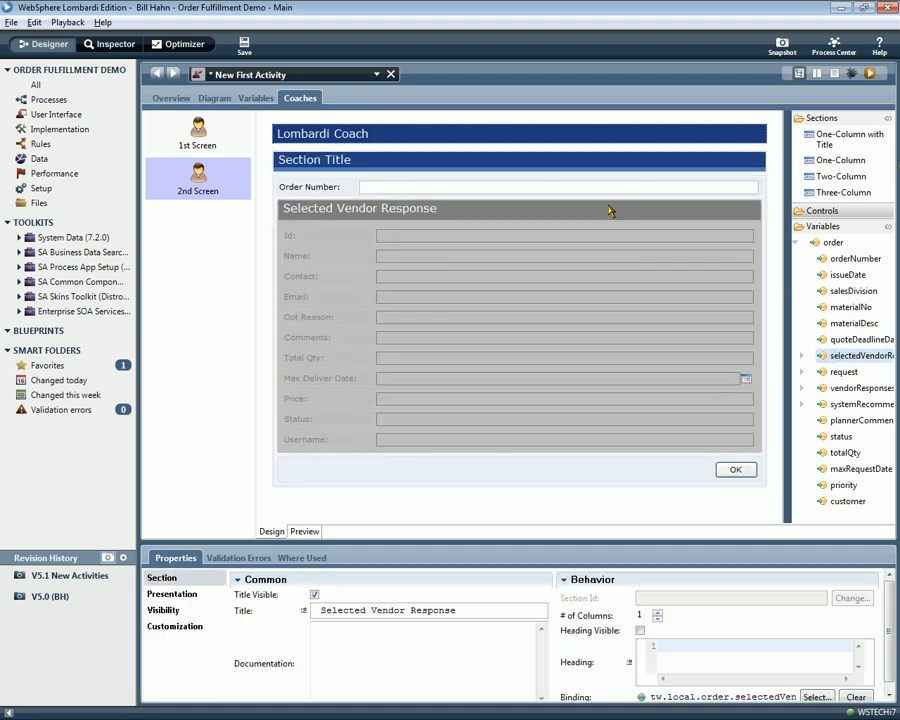
- Delete the Oot Reason and Username fields from the Selected Vendor Response section and add the order's vendorResponses table below it
left_click(412, 320)
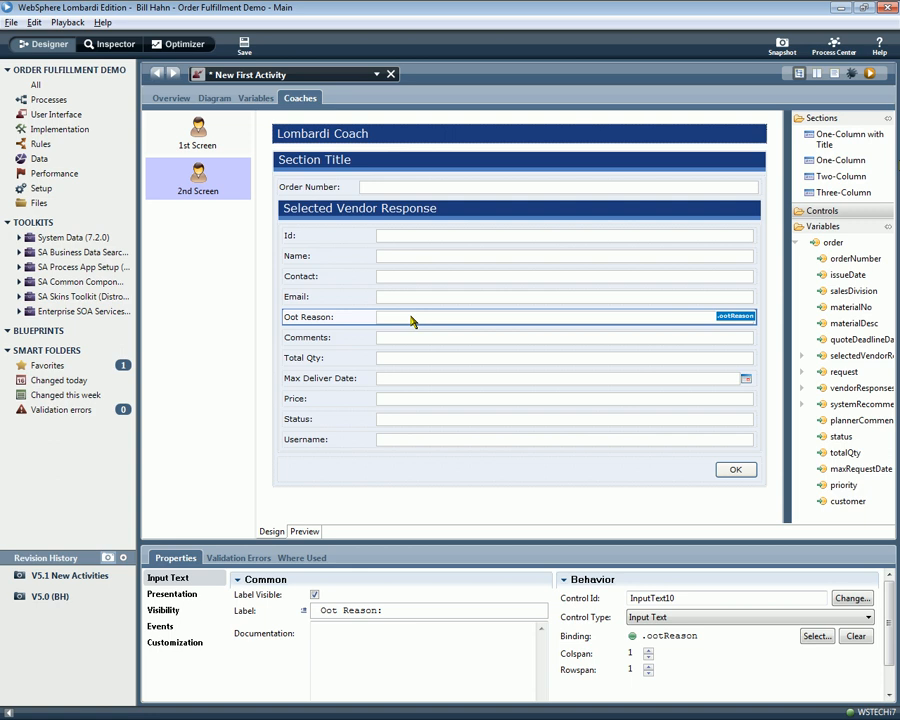
key("Delete")
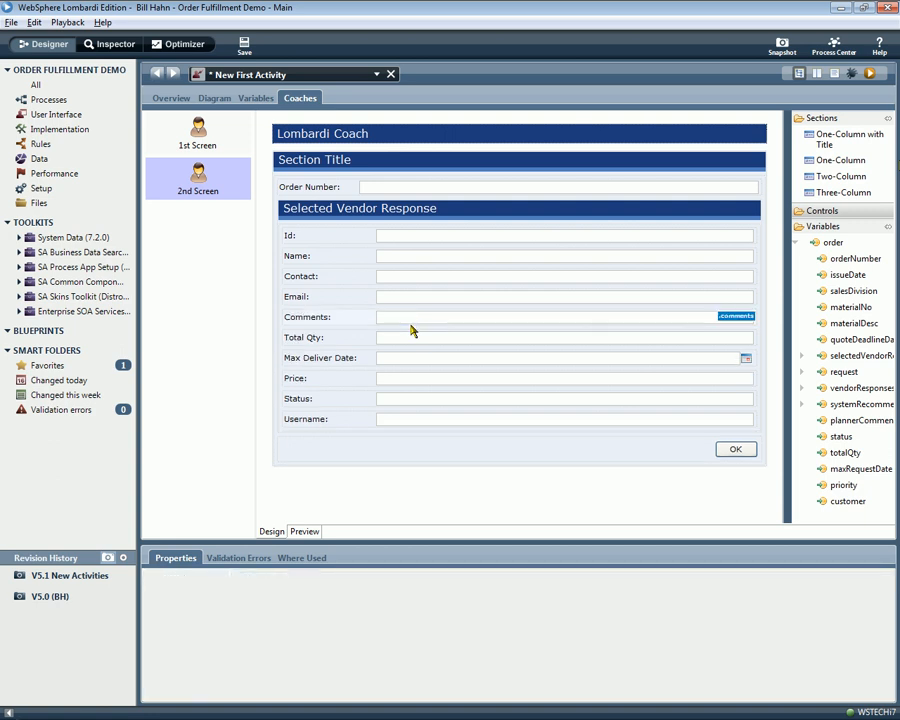
left_click(408, 424)
key("Delete")
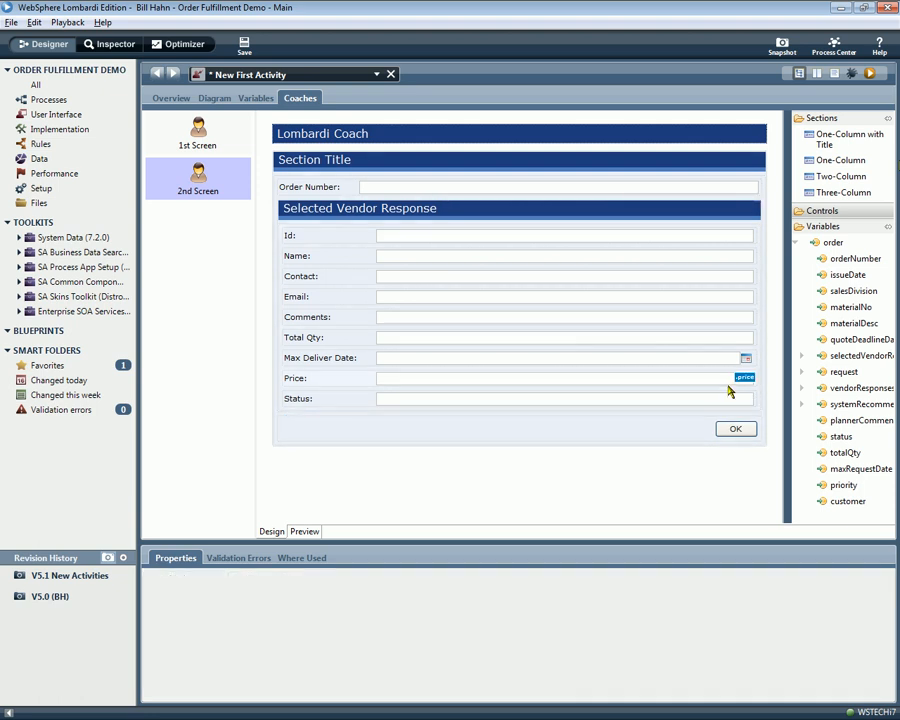
left_click_drag(844, 390, 749, 424)
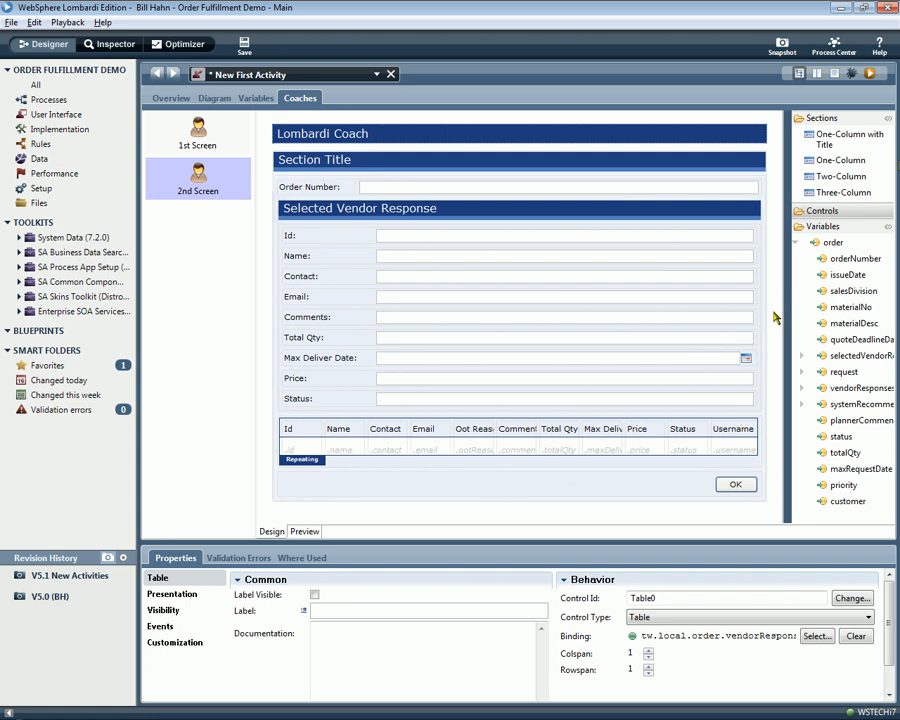
- Relabel the 2nd Screen form's OK button "Next" and add a "Back" button ahead of it
left_click(701, 484)
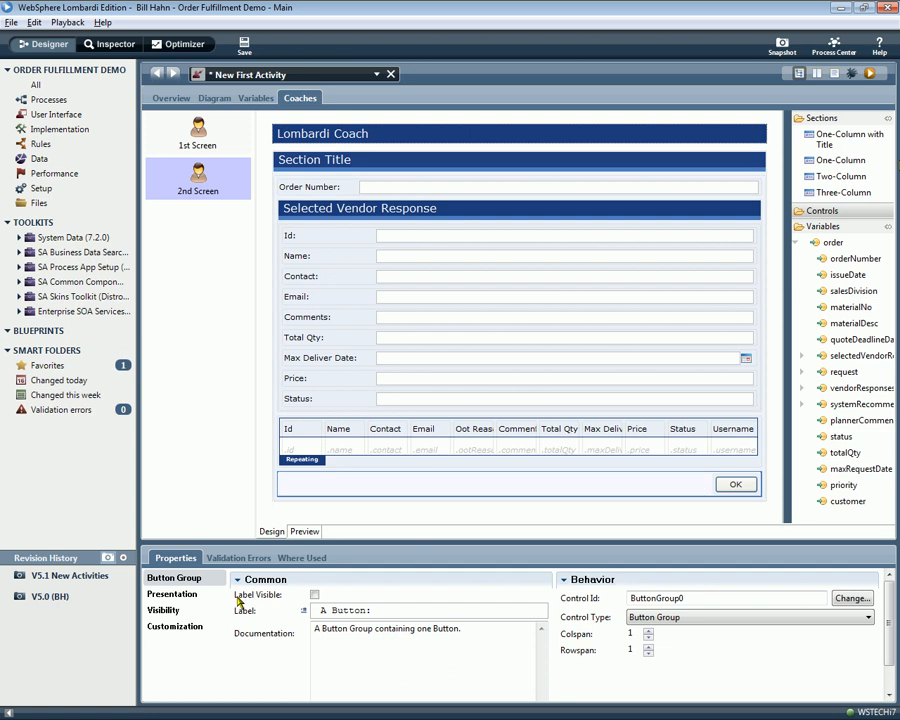
left_click(172, 594)
left_click(687, 615)
key("BackSpace")
key("BackSpace")
type("Next")
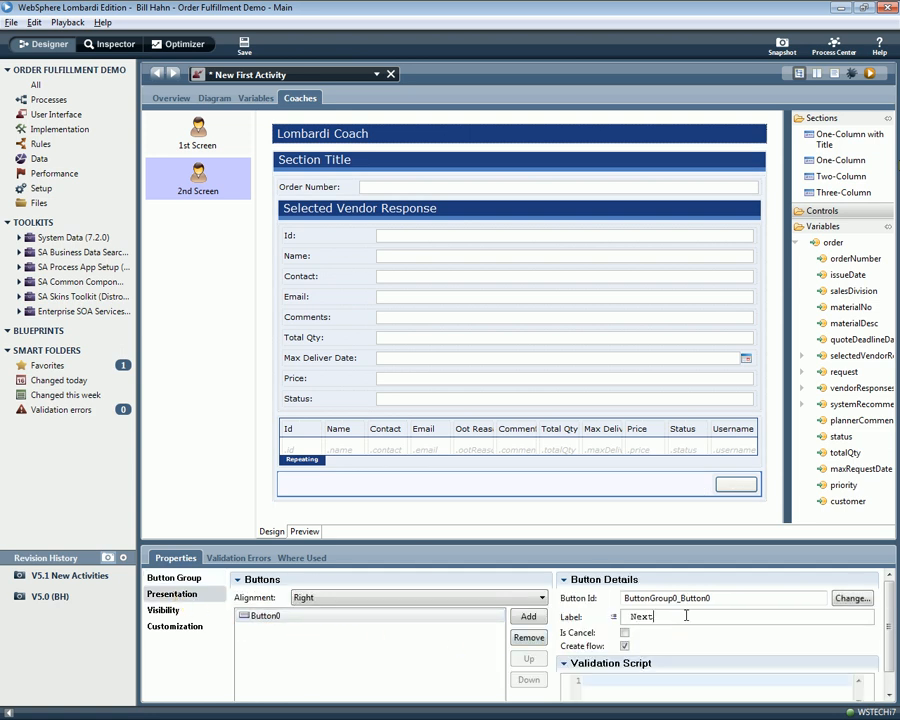
left_click(528, 616)
type("Back")
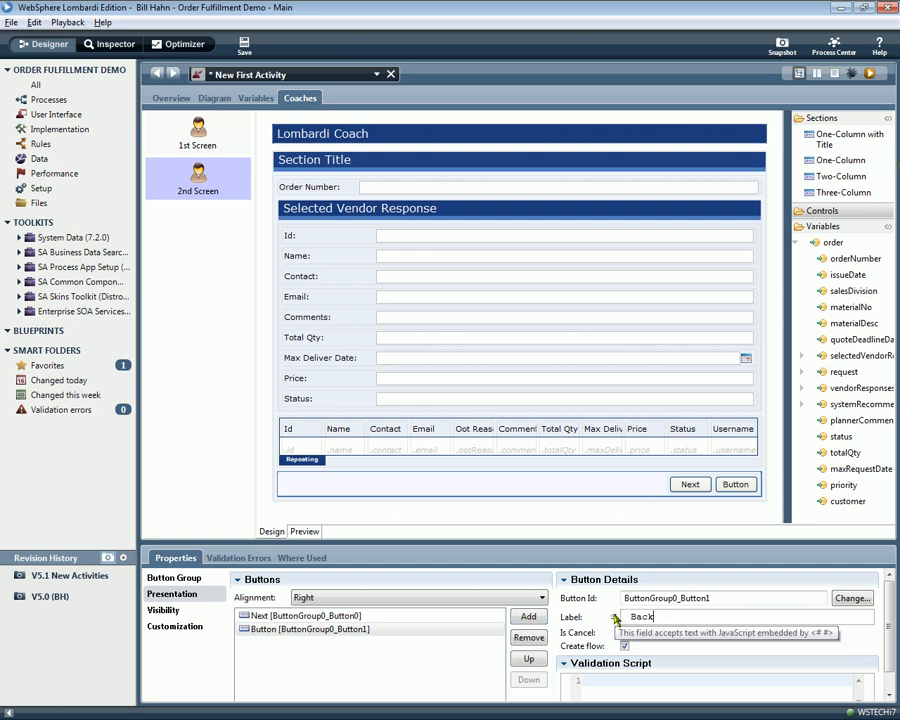
left_click(527, 659)
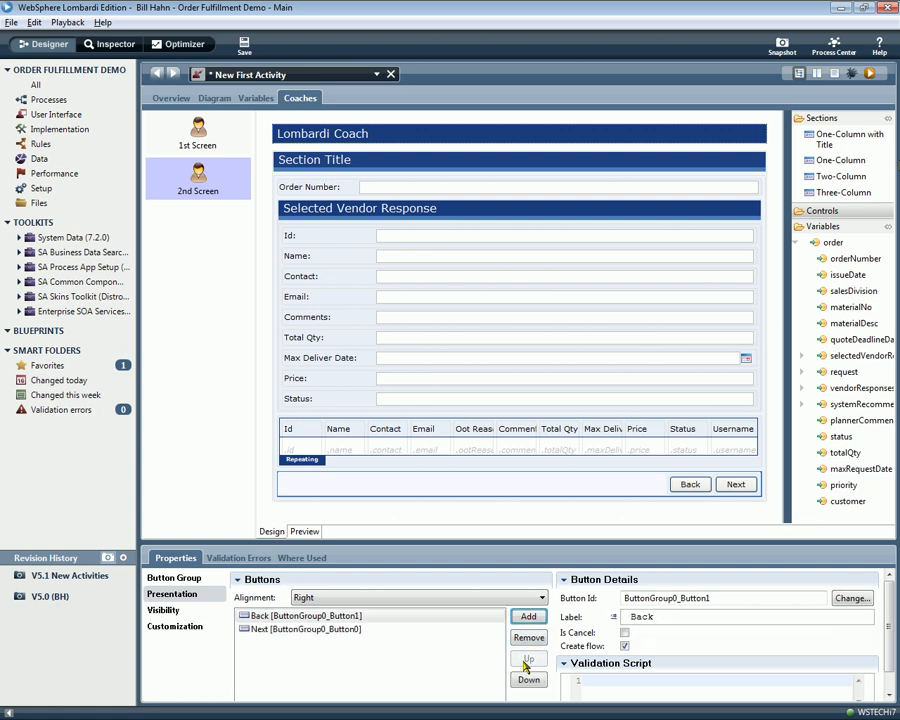
- Relabel the Ok button on the 1st Screen form as "Next"
left_click(197, 140)
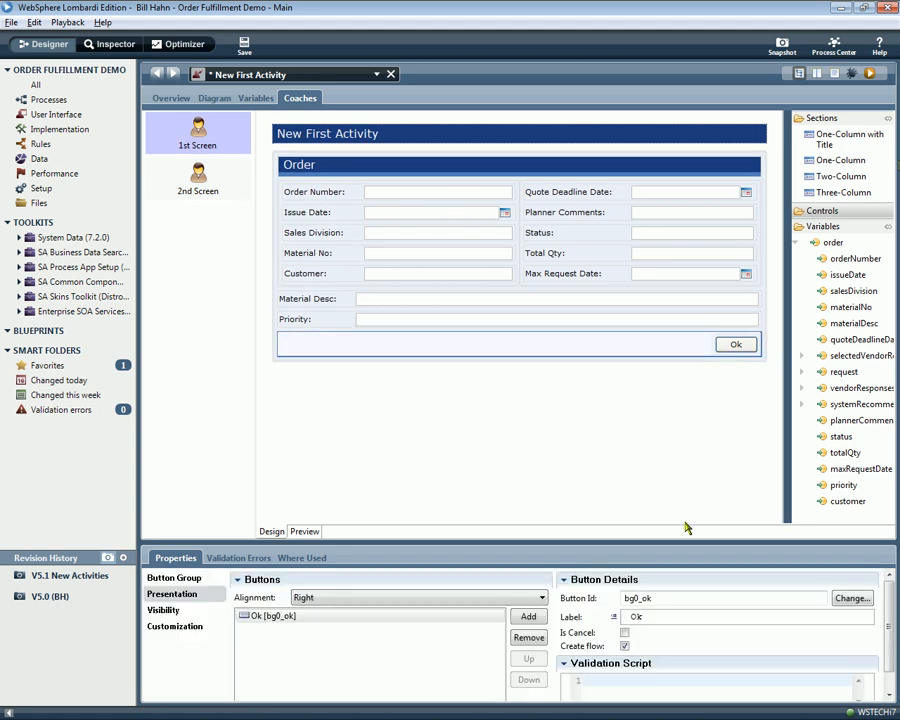
double_click(636, 616)
type("Next")
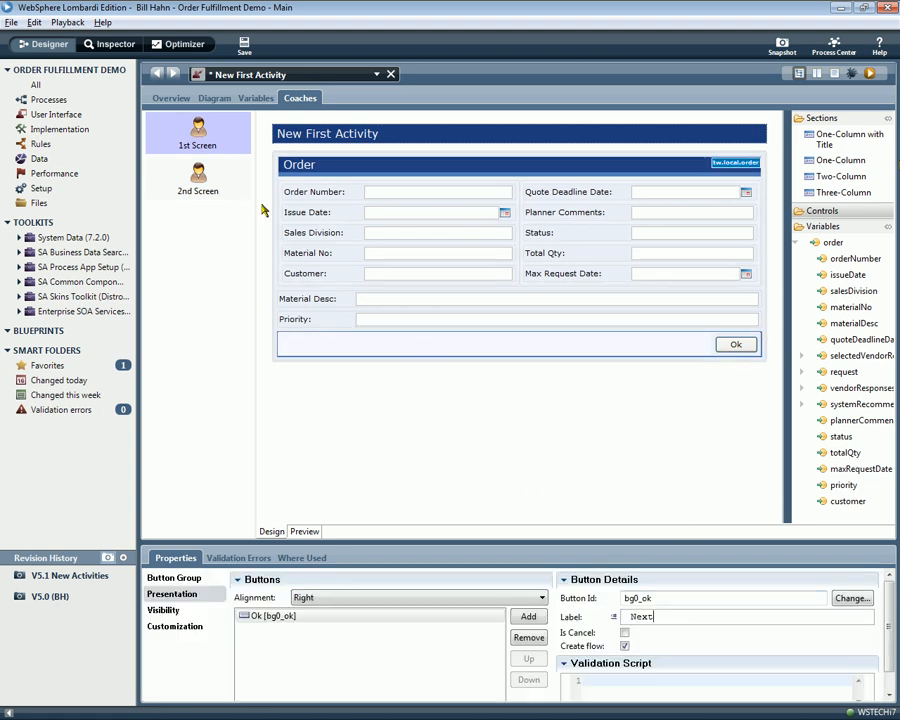
- Relabel the Next button on the 2nd Screen form as "Submit"
left_click(197, 173)
left_click(718, 492)
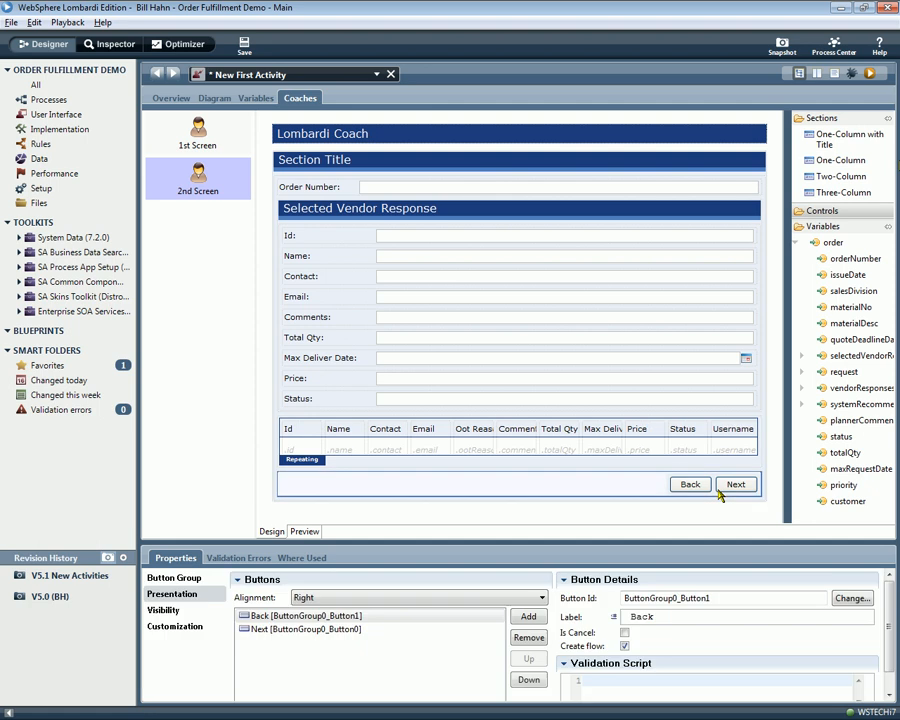
left_click(300, 629)
double_click(640, 616)
type("Submit")
key("Return")
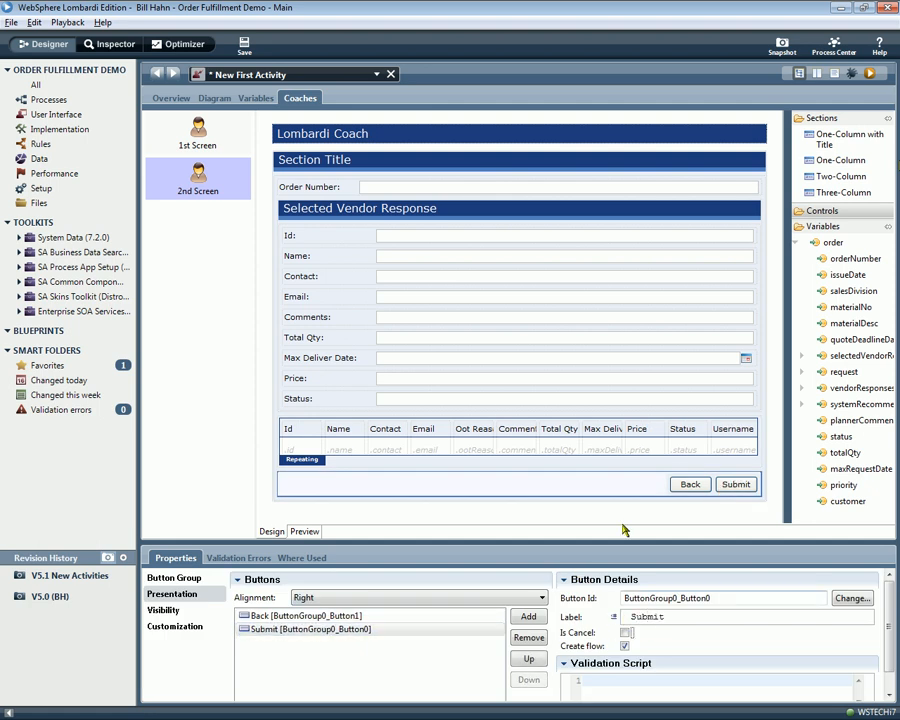
- In the service diagram, connect 1st Screen to 2nd Screen and 2nd Screen to the End event
left_click(218, 98)
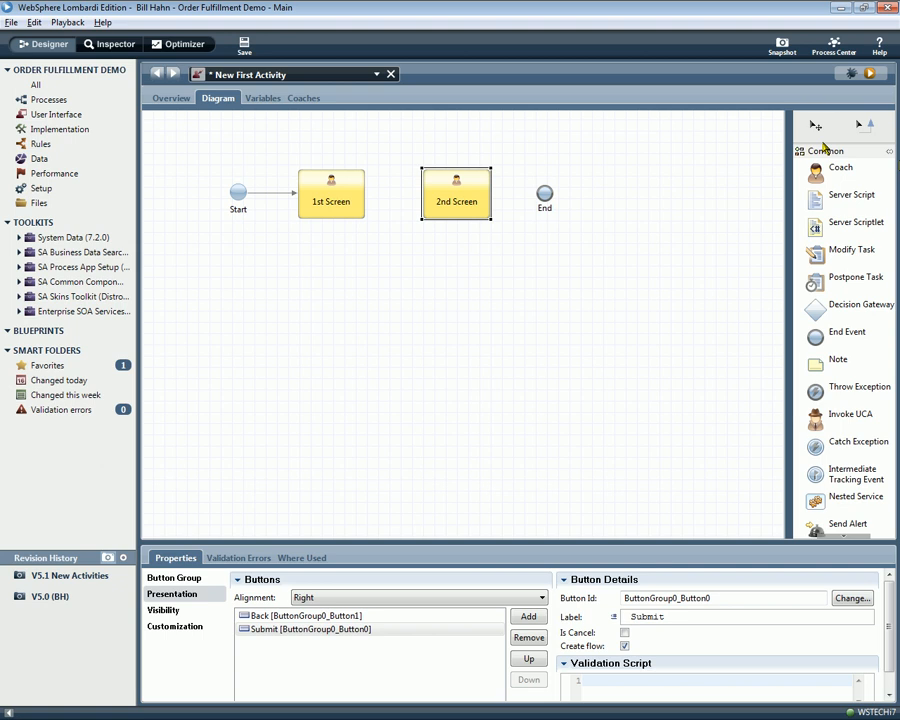
left_click(861, 124)
left_click_drag(365, 203, 440, 204)
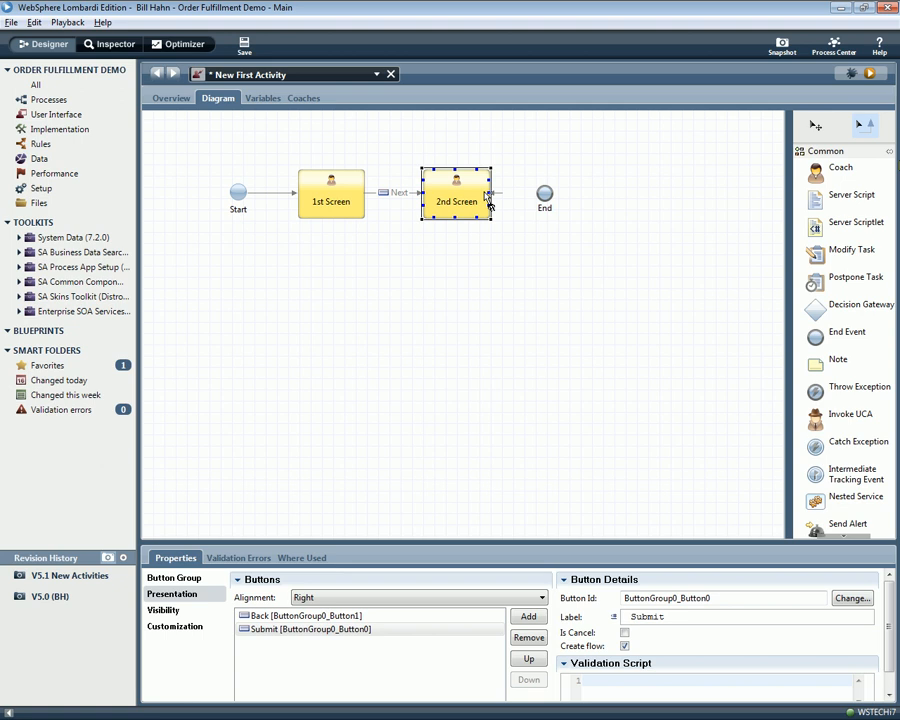
left_click_drag(488, 203, 543, 197)
- Connect 2nd Screen to 1st Screen with the Back flow and move the End event slightly farther from 2nd Screen
left_click(473, 175)
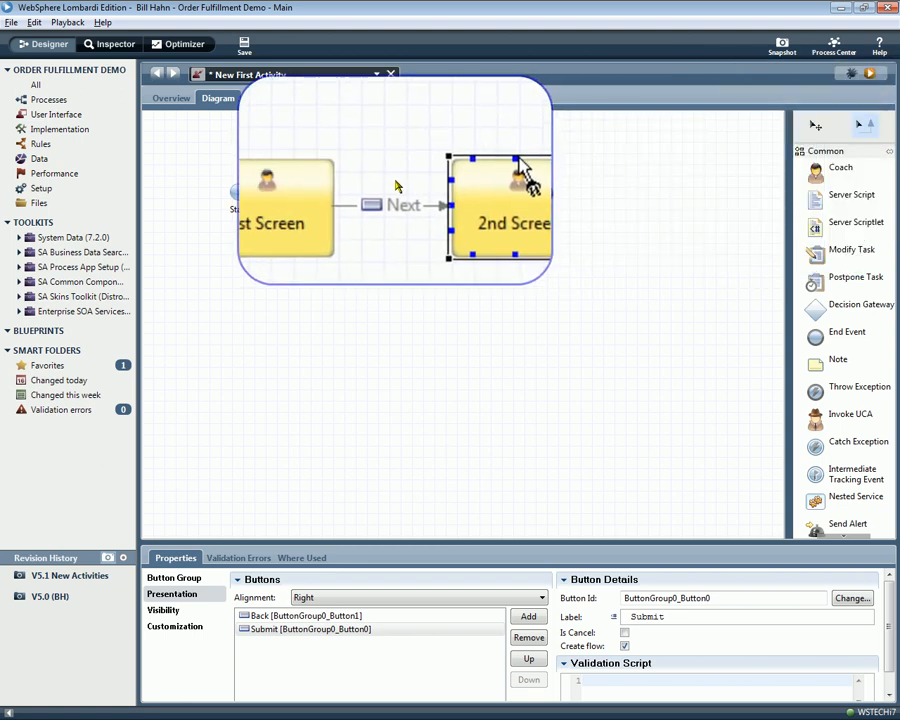
left_click_drag(520, 170, 278, 168)
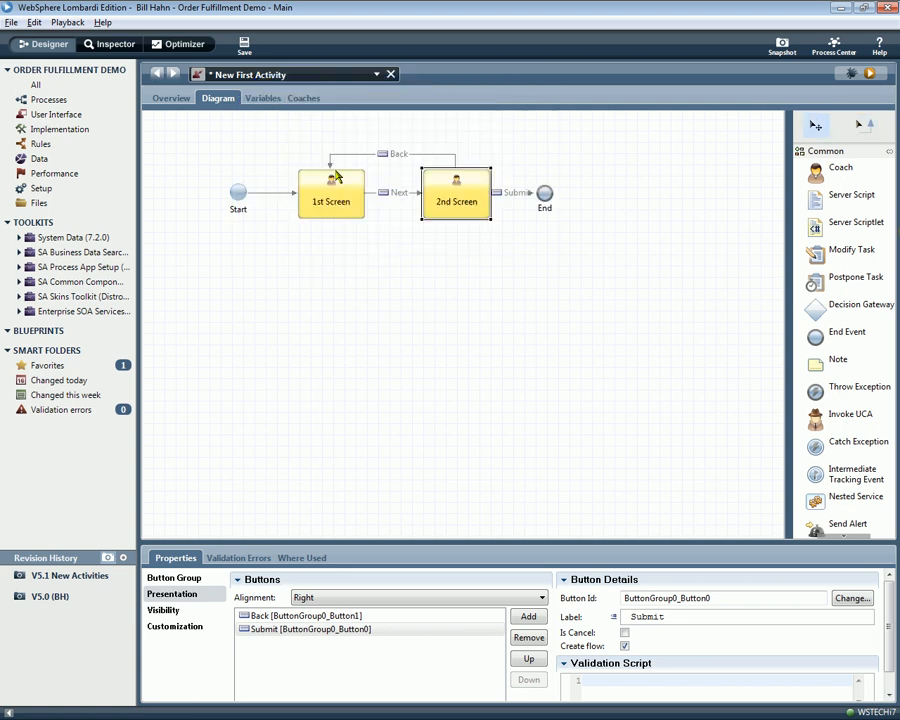
left_click_drag(544, 197, 562, 196)
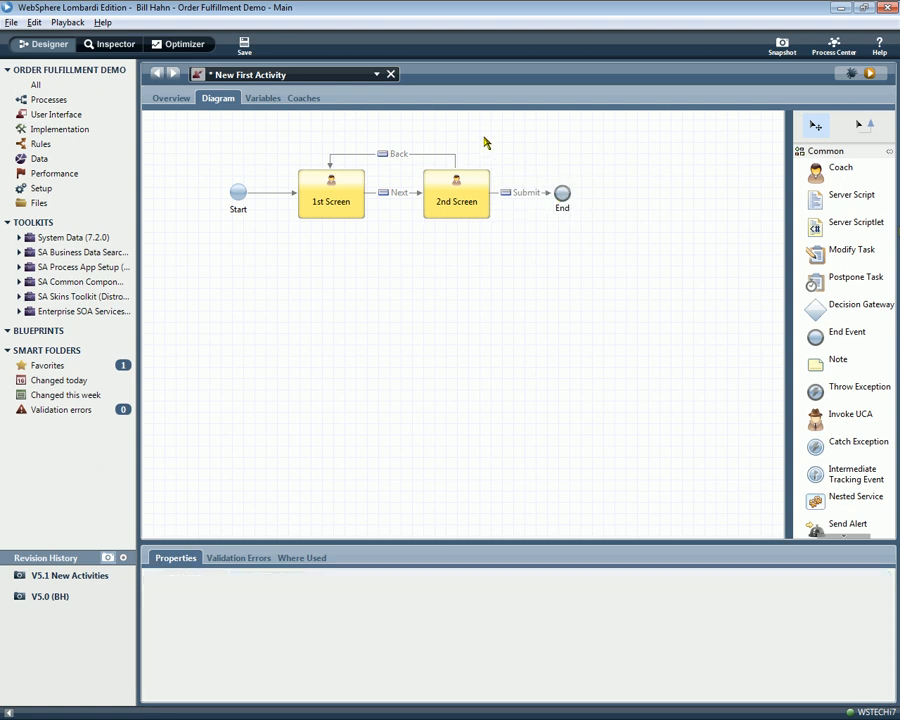
- Run the service in the browser and go through its screens with Next, Back and Next again
left_click(868, 75)
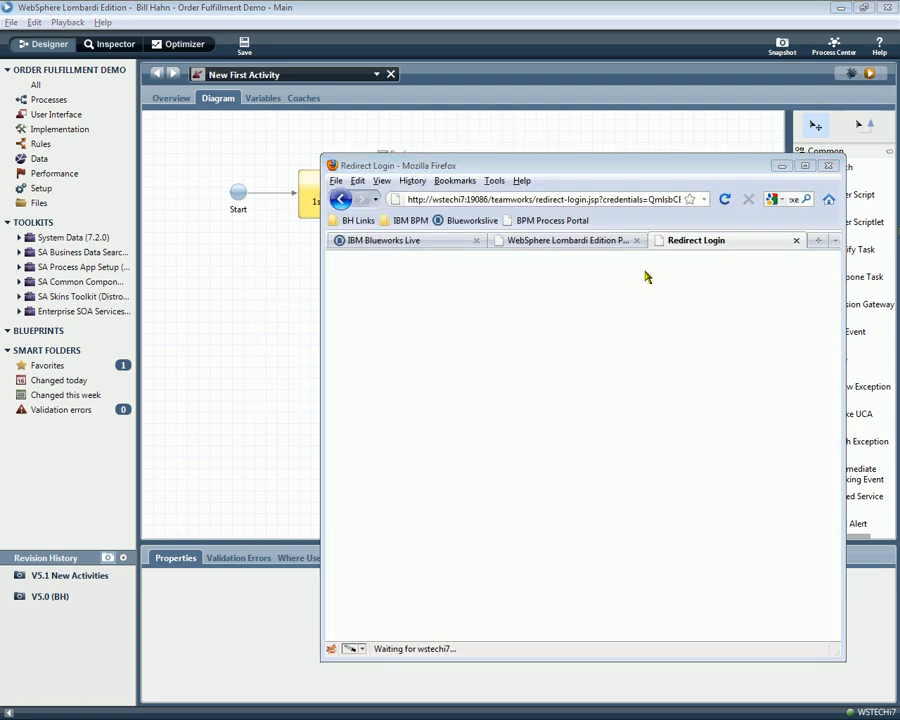
left_click(811, 468)
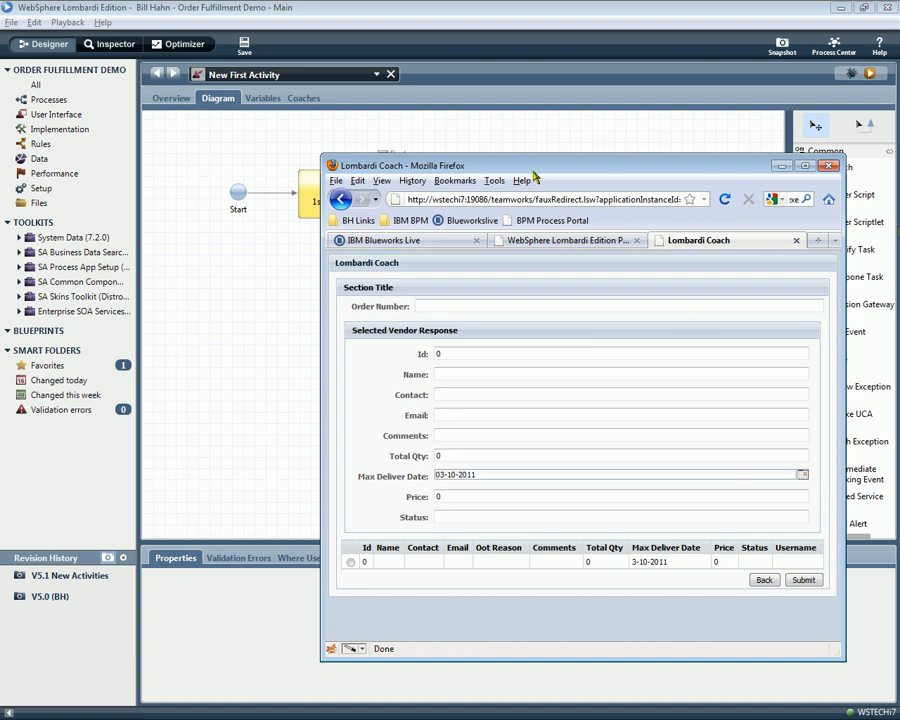
left_click(764, 580)
left_click(808, 468)
- Return to the process designer, open the 1st Screen form and add the order variable's plannerComments field below Priority
left_click(316, 196)
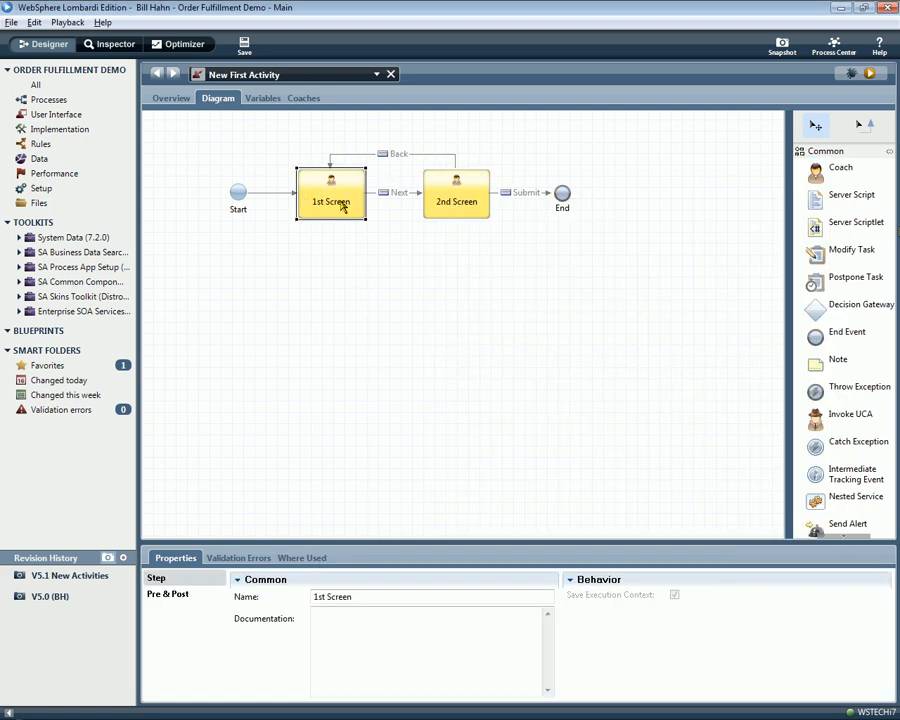
double_click(343, 206)
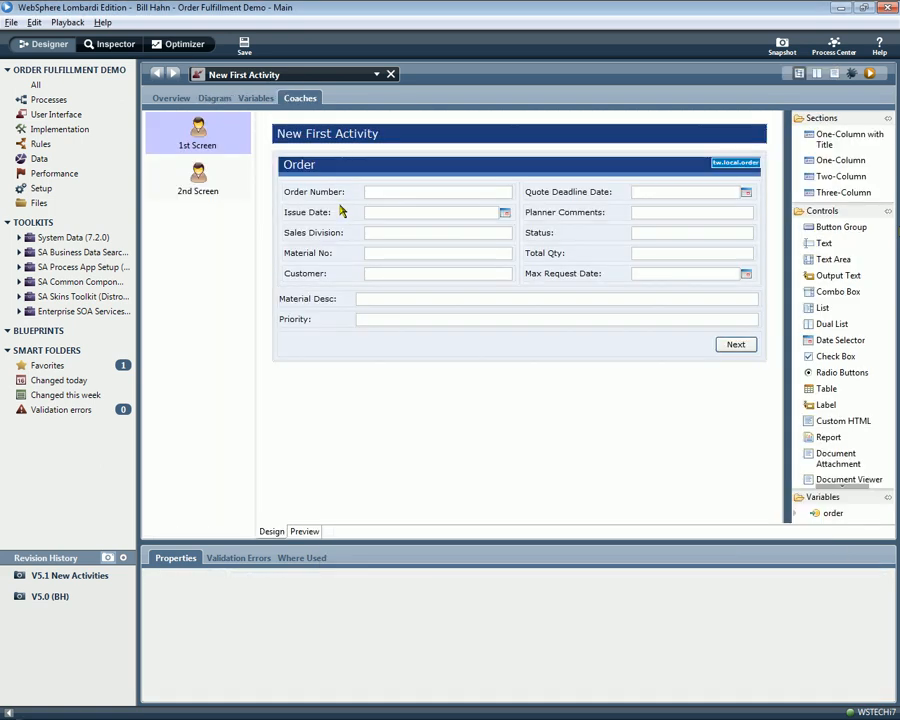
left_click(829, 210)
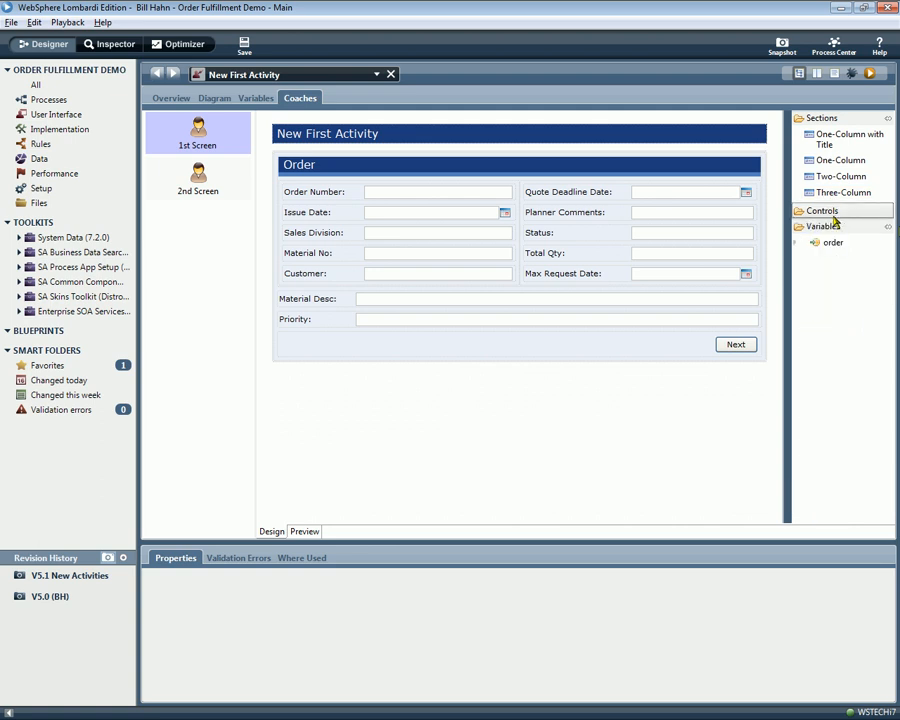
left_click(797, 243)
left_click_drag(858, 420, 519, 350)
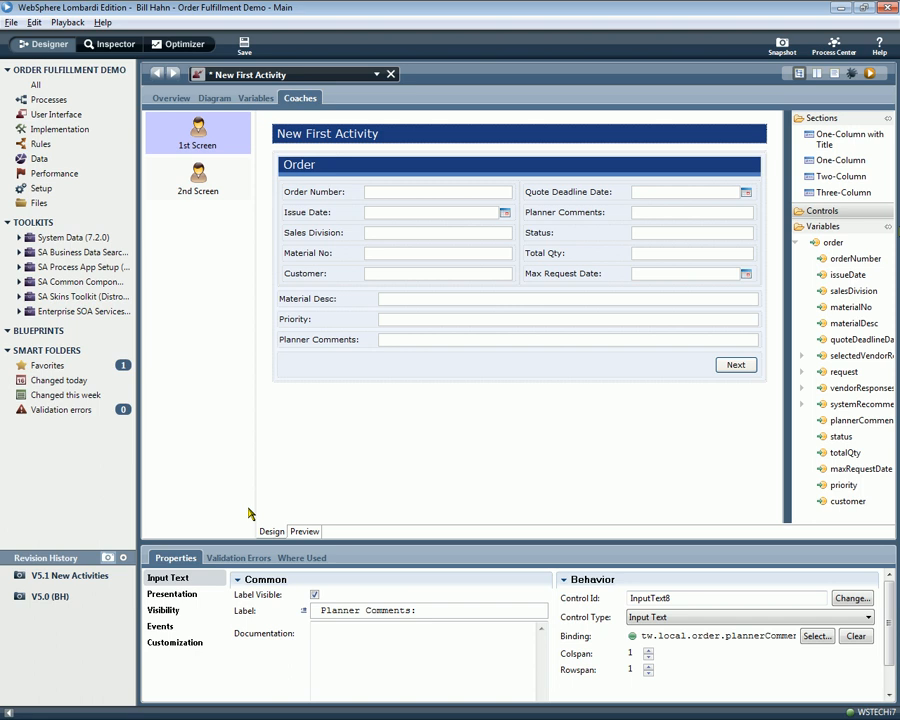
- Set the new Planner Comments field to 3 rows
left_click(173, 594)
left_click(330, 596)
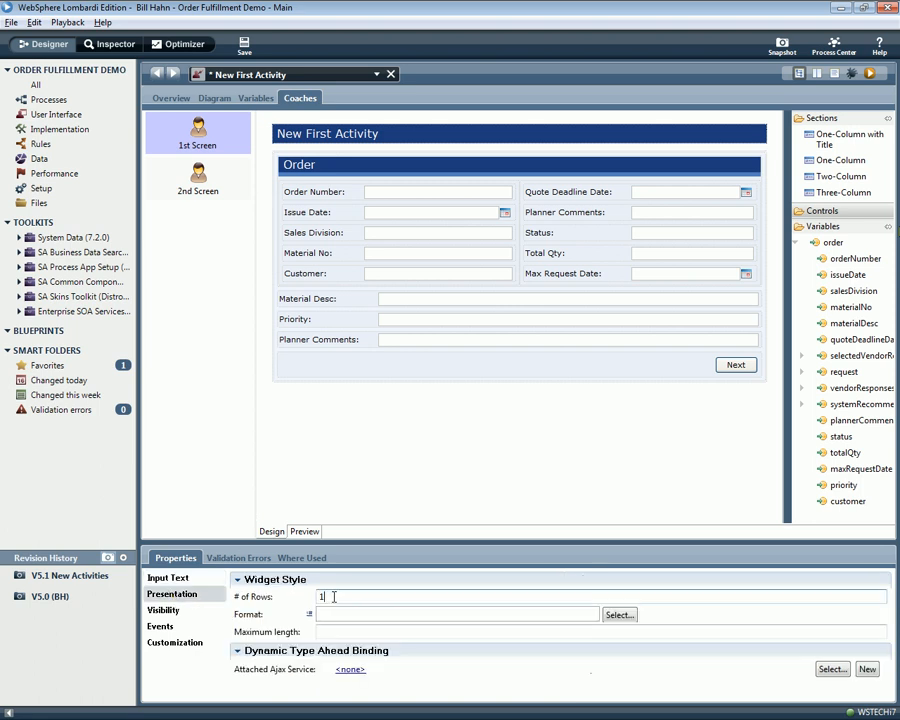
key("BackSpace")
type("3")
key("Tab")
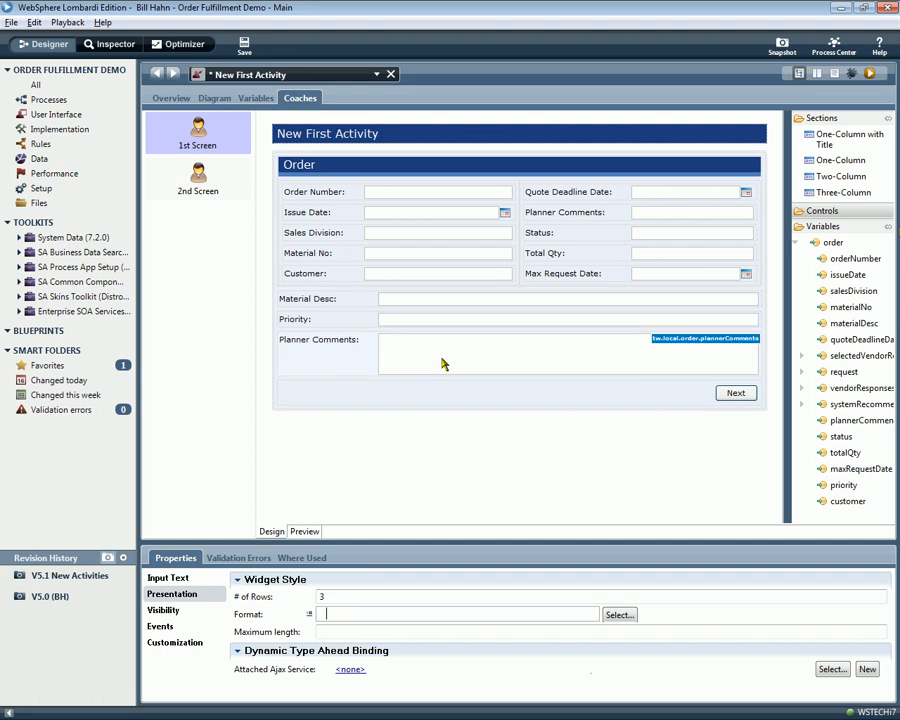
- Save the service and check the new Planner Comments field in the running browser session by going Back and then Next
key("alt+Tab")
left_click(243, 50)
key("alt+Tab")
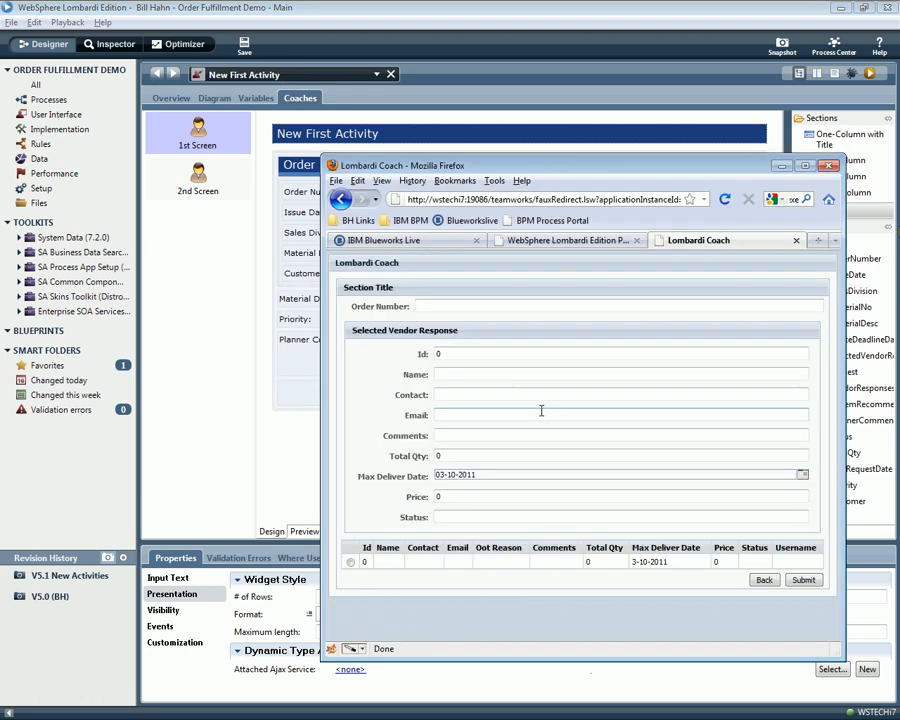
left_click(764, 580)
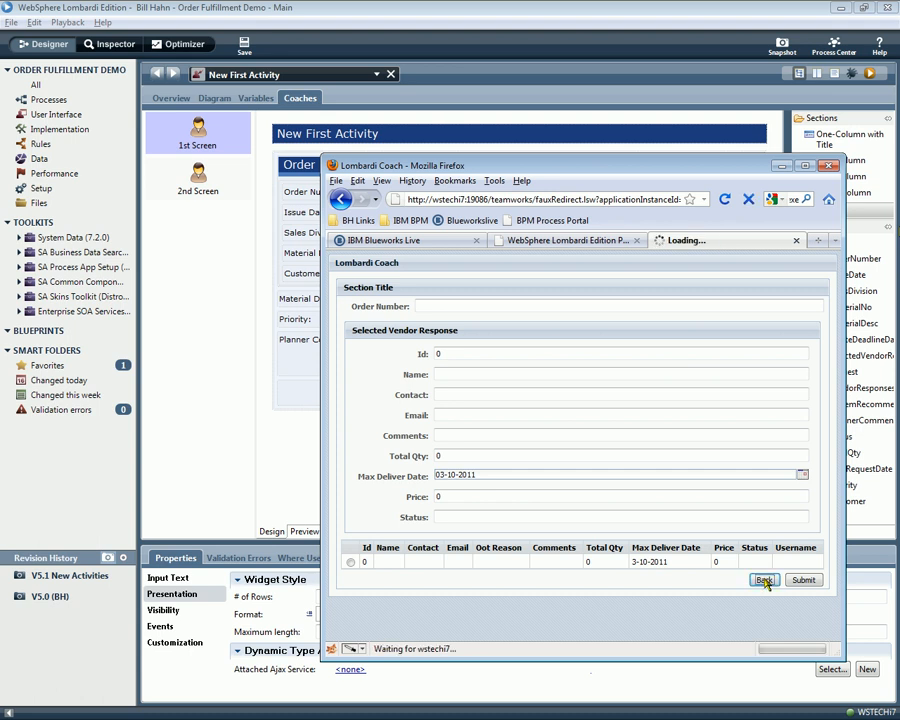
left_click(568, 473)
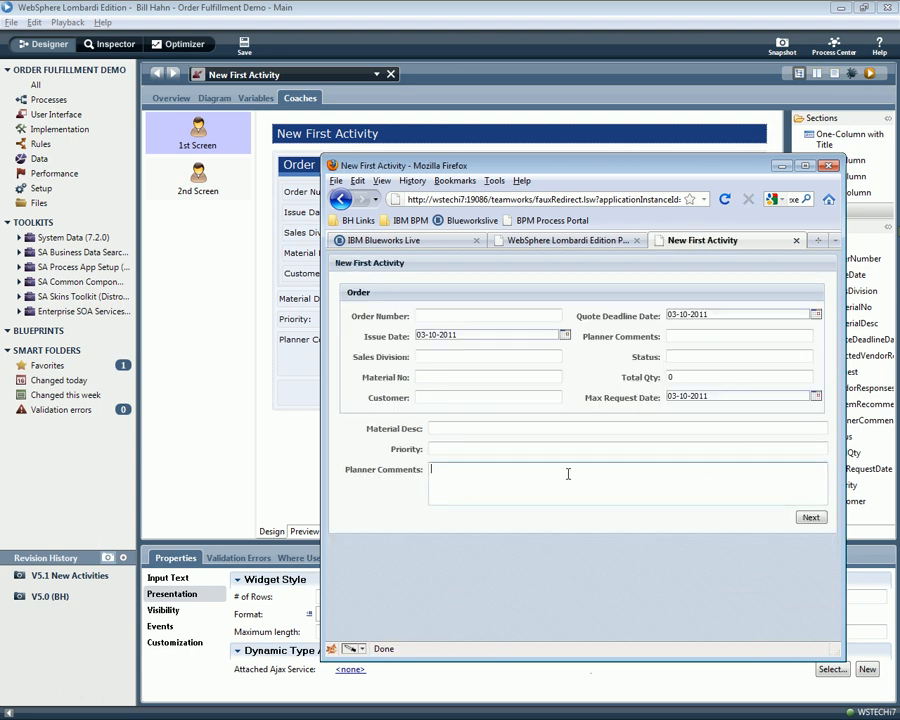
left_click(808, 518)
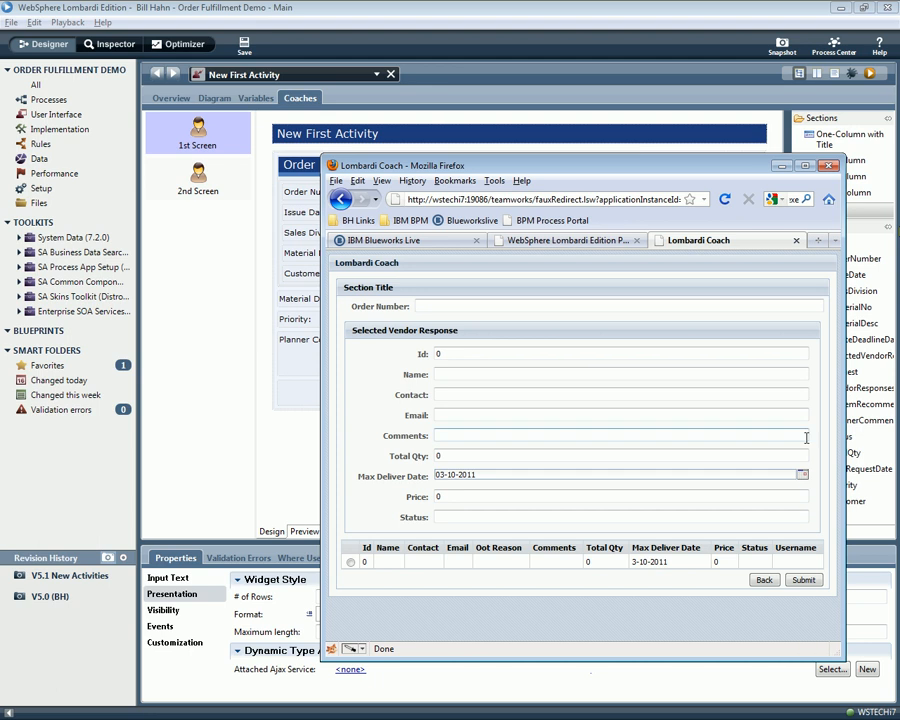
- Return to the Order Fulfillment diagram in the process designer and take a snapshot named "V5.2 New First Activity UI"
left_click(690, 27)
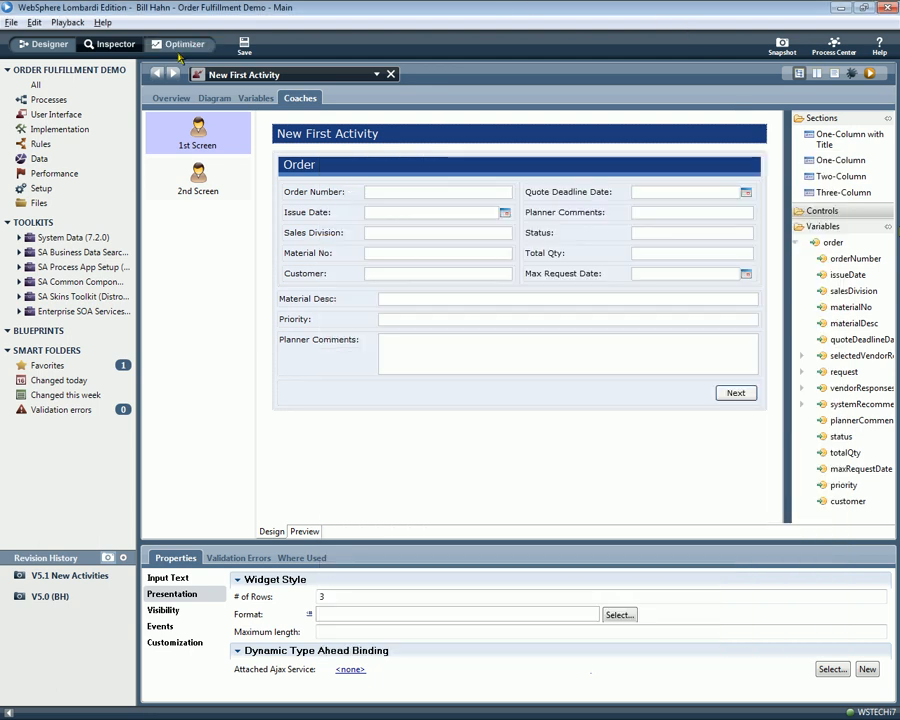
left_click(157, 75)
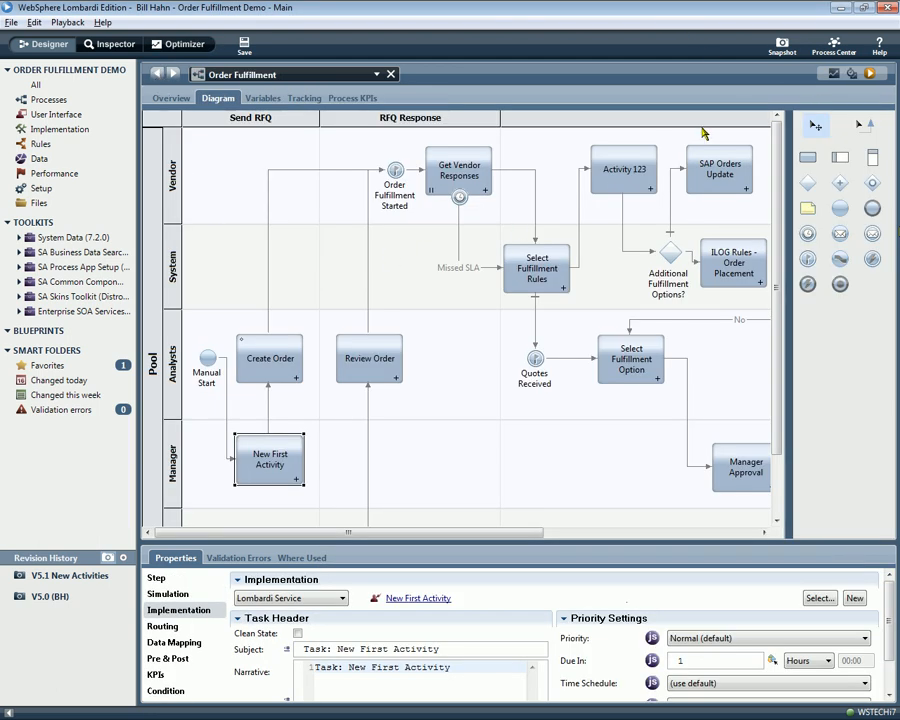
left_click(782, 46)
type("V")
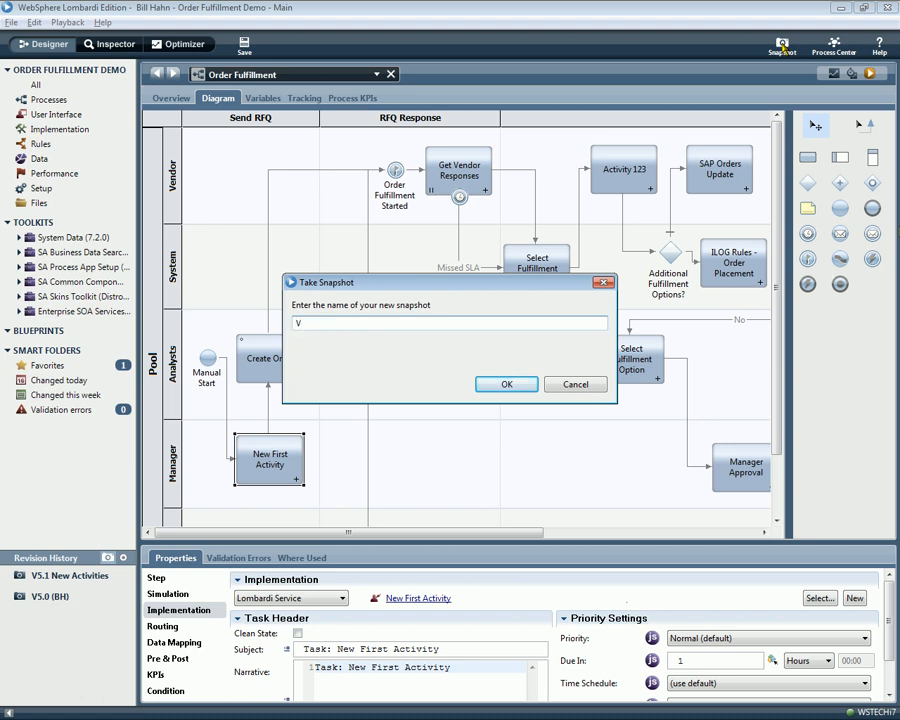
type("5.2 New First Activity 10")
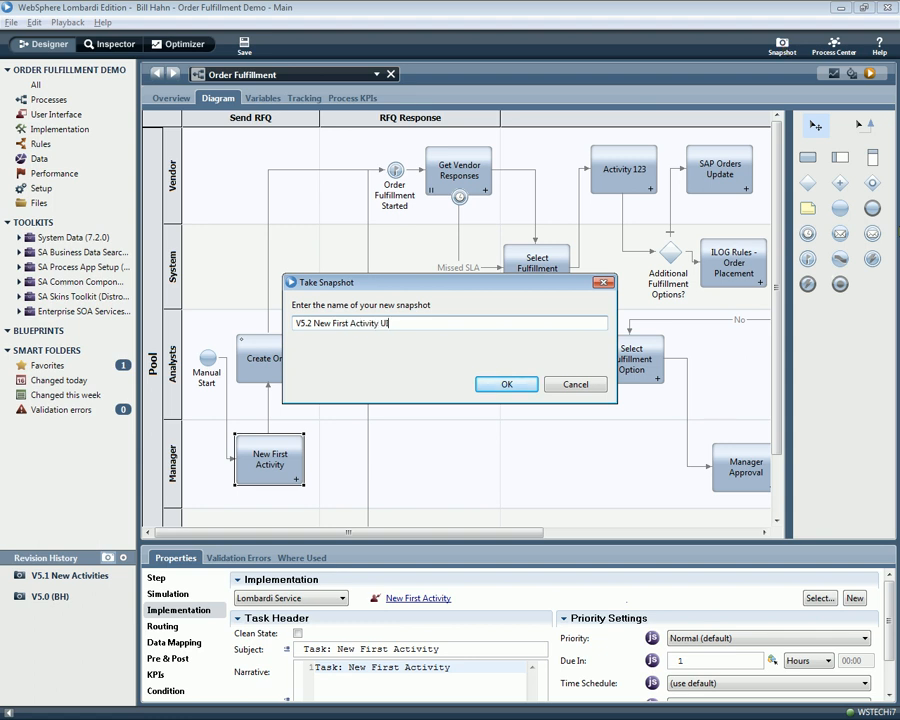
left_click(528, 384)
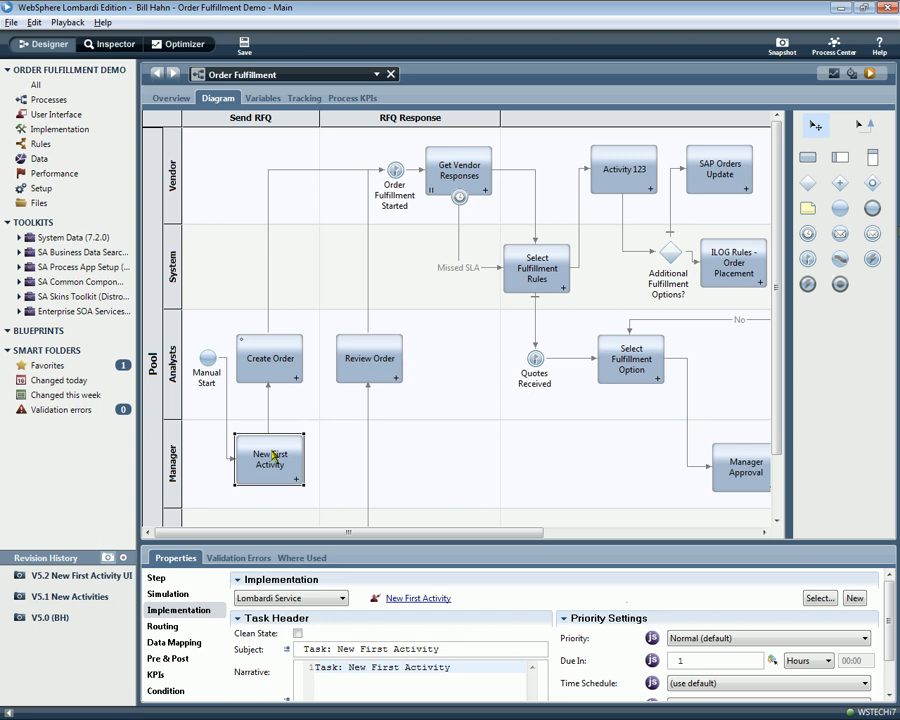
- Run the Order Fulfillment process and launch its New First Activity task as user ofManager1
left_click(869, 73)
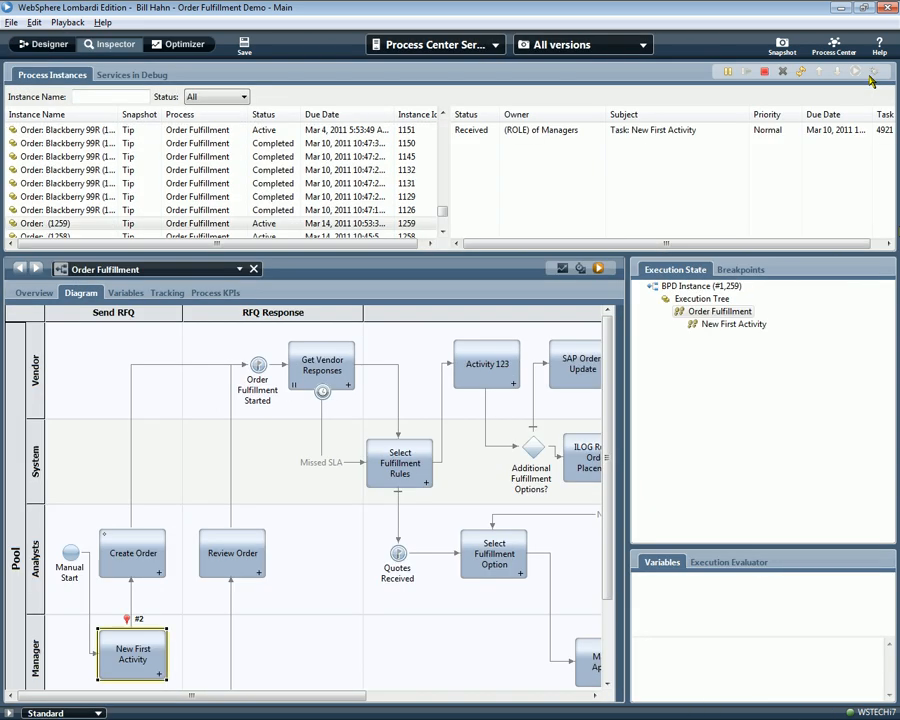
left_click(700, 131)
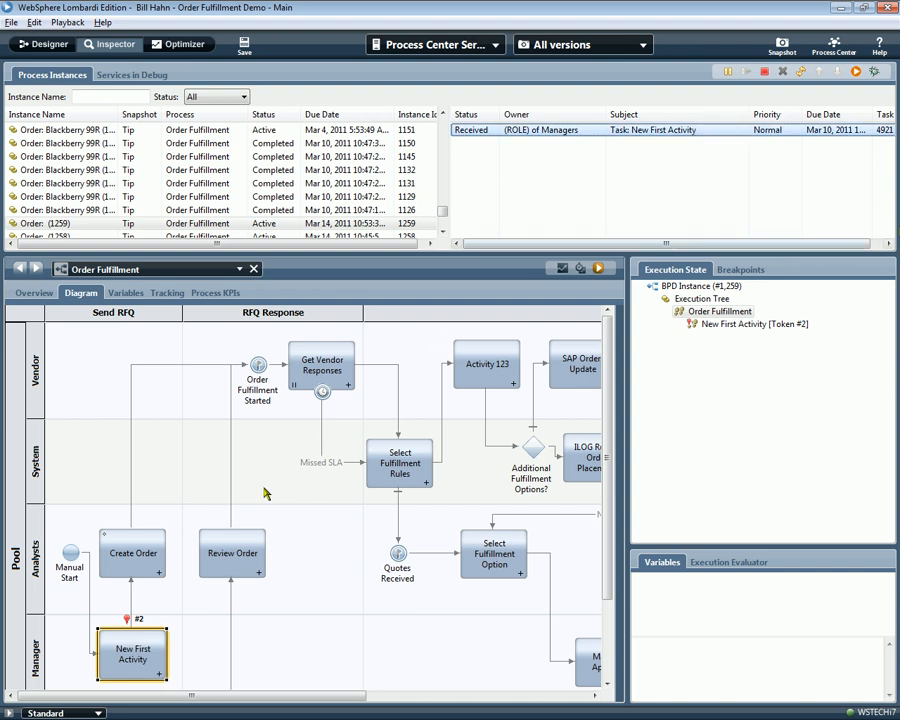
left_click(132, 662)
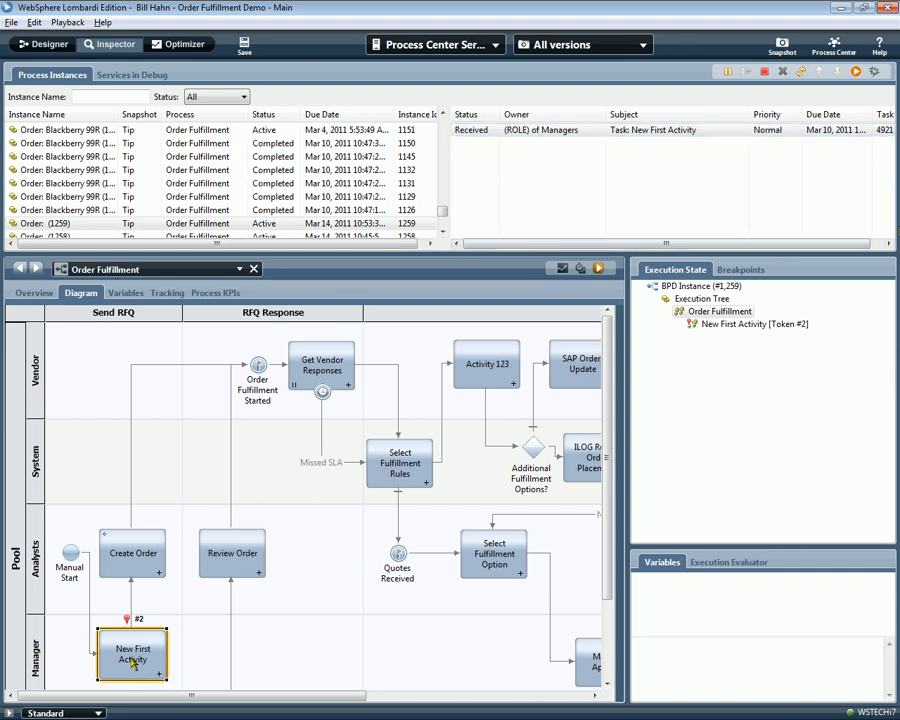
left_click(675, 131)
left_click(856, 71)
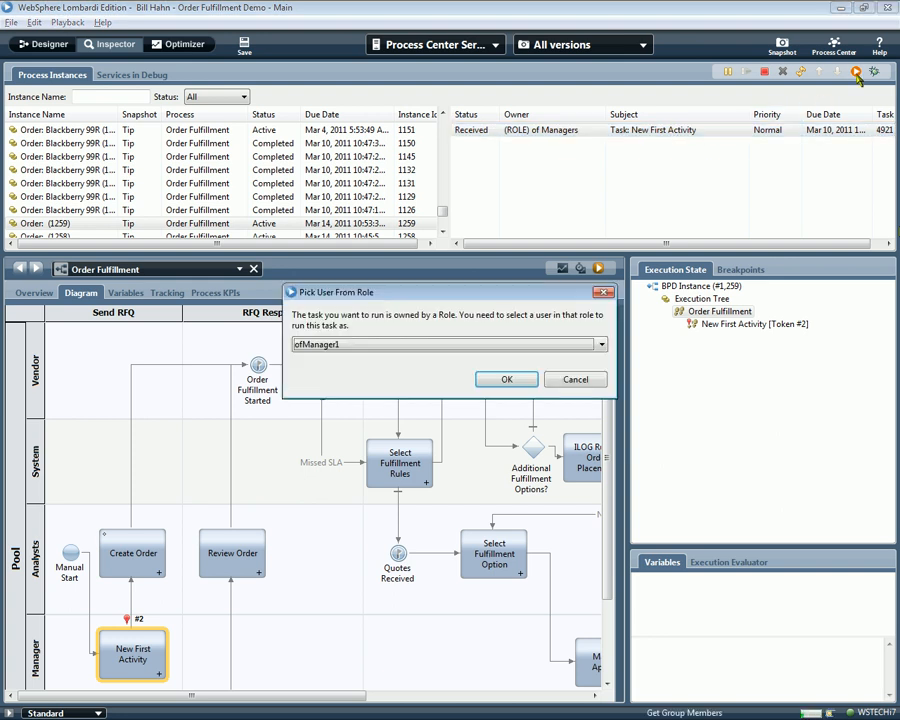
key("Return")
- Go forward and back twice between the two coach screens of the running New First Activity task
left_click(806, 516)
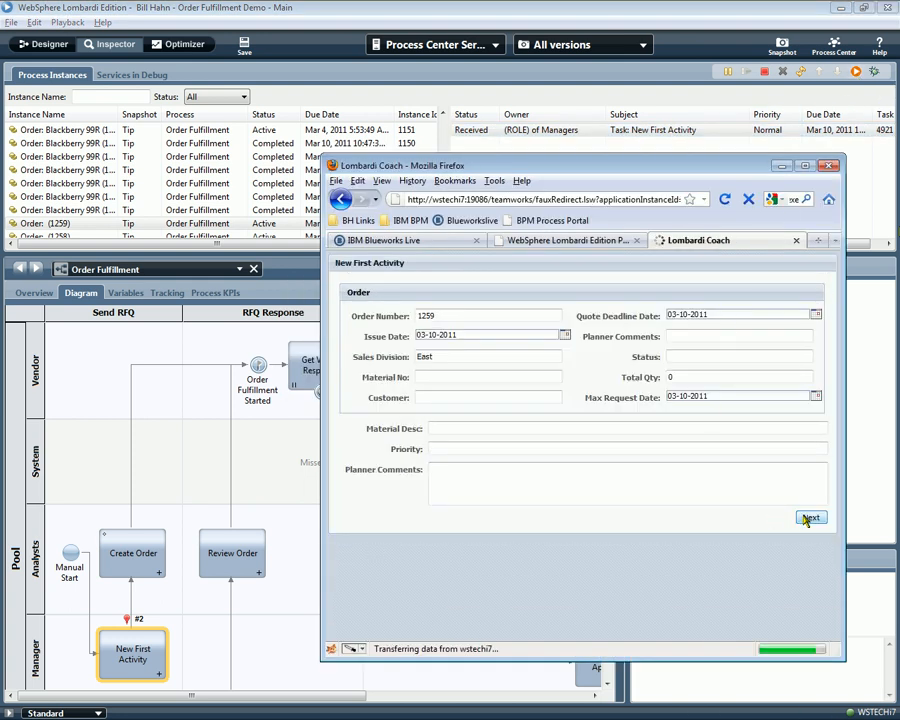
left_click(762, 581)
left_click(807, 518)
left_click(764, 580)
- Enter "New First Activity Comments :-)" as the planner comments, advance to the second screen and submit the task
left_click(529, 471)
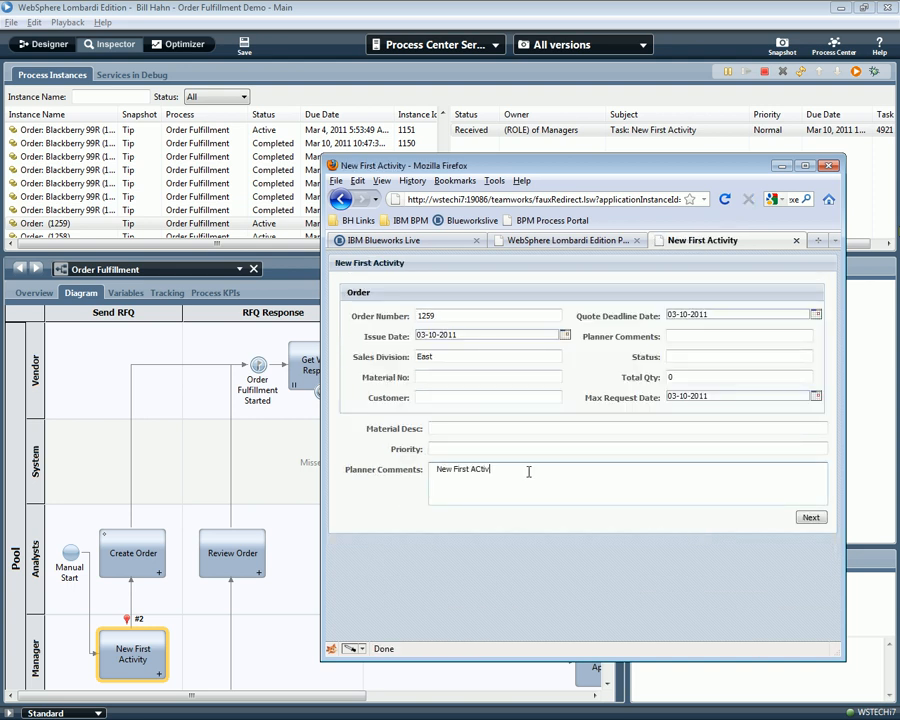
type(":-)")
left_click(807, 517)
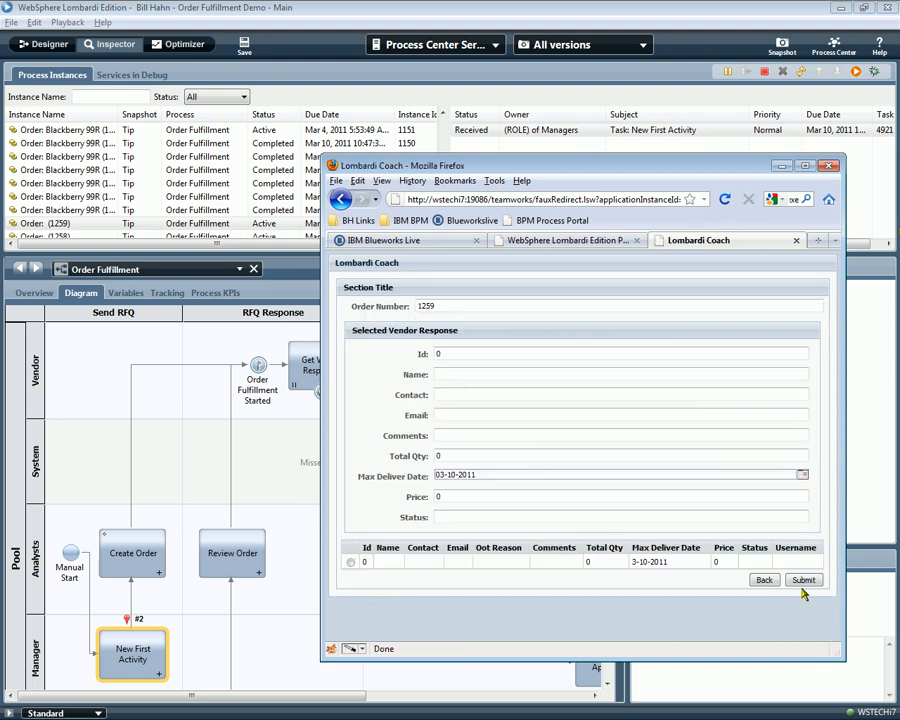
left_click(805, 582)
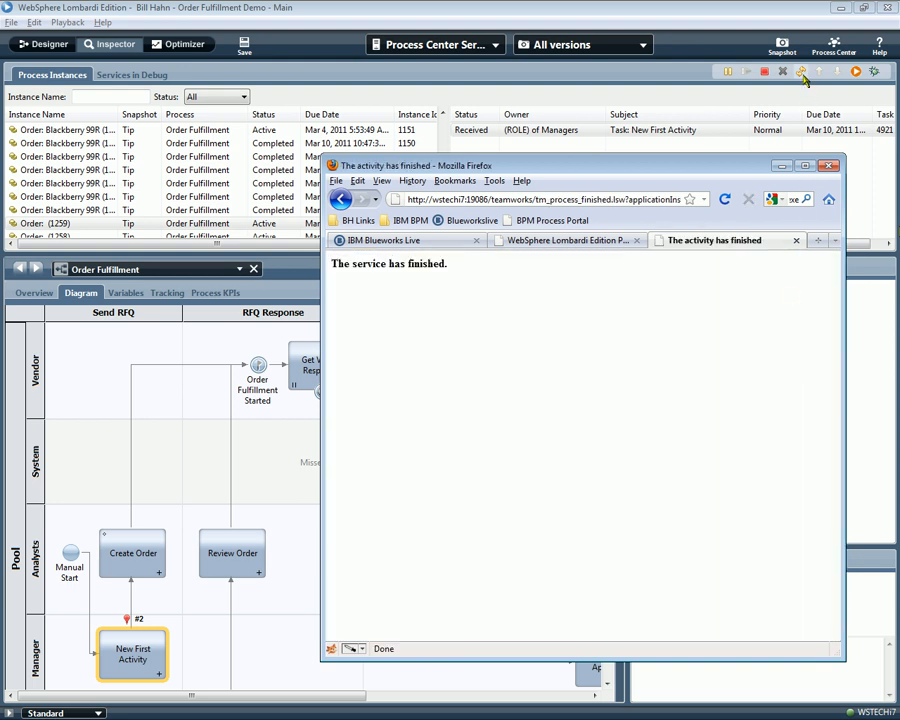
- Refresh the process instance, run the Order Review Needed task and check the planner comments on its Review Order page
left_click(801, 72)
left_click(745, 143)
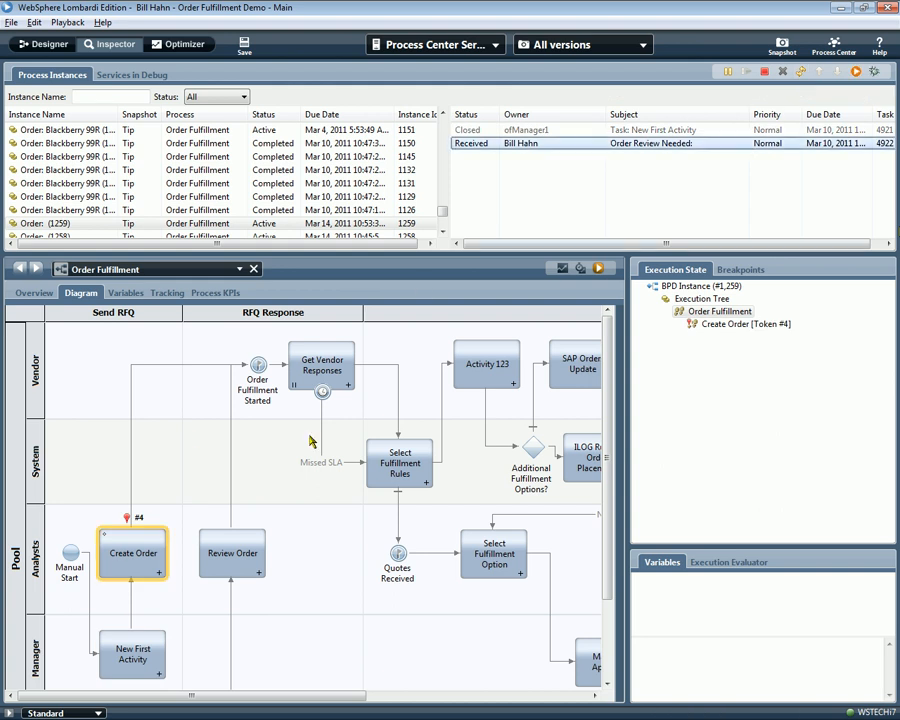
left_click(854, 73)
left_click(789, 491)
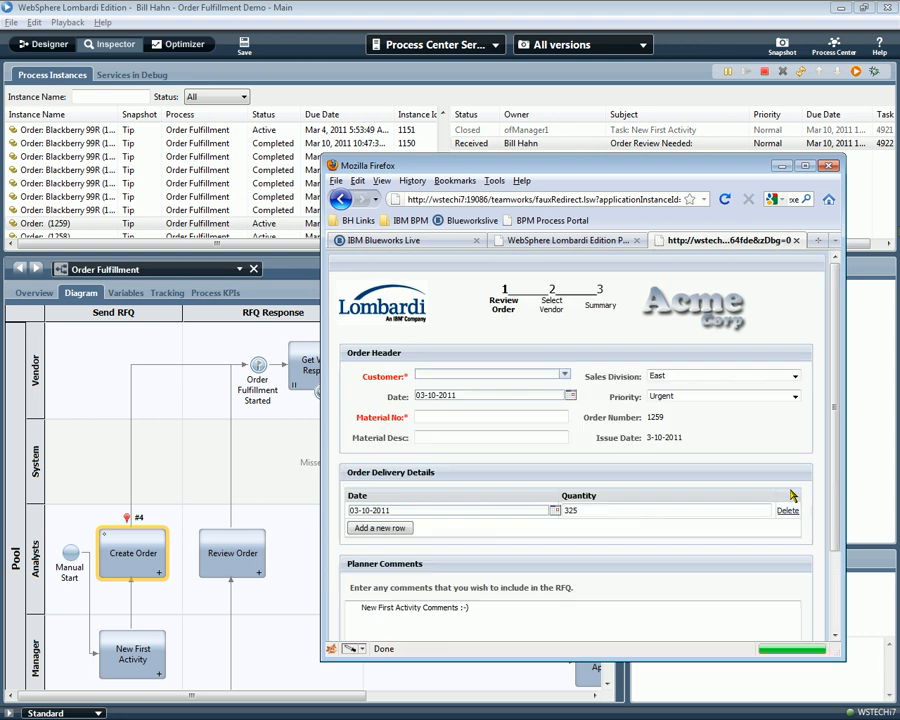
left_click_drag(500, 607, 335, 600)
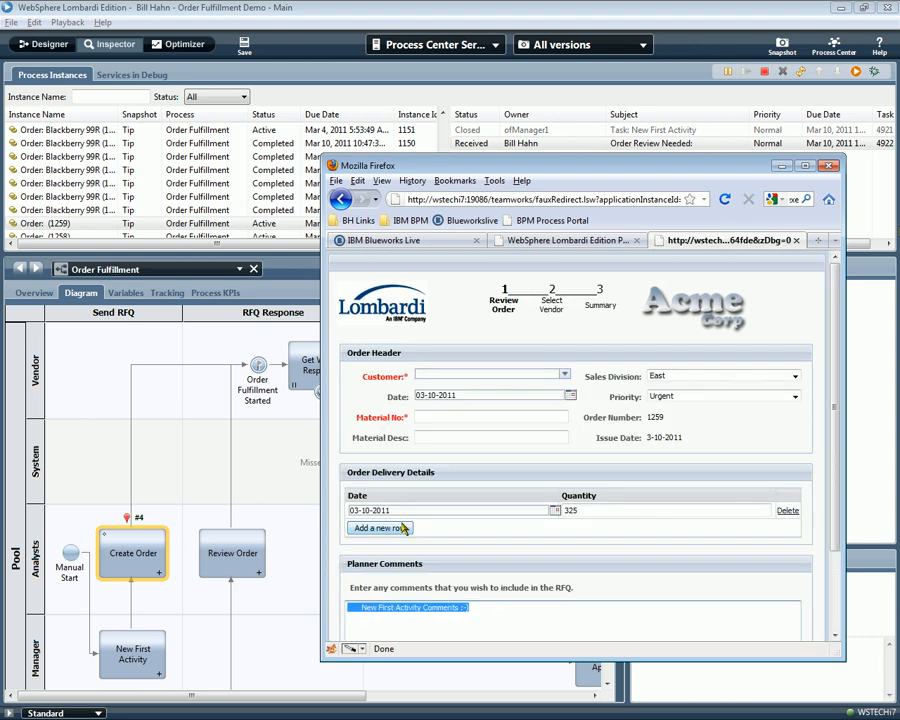
left_click(390, 10)
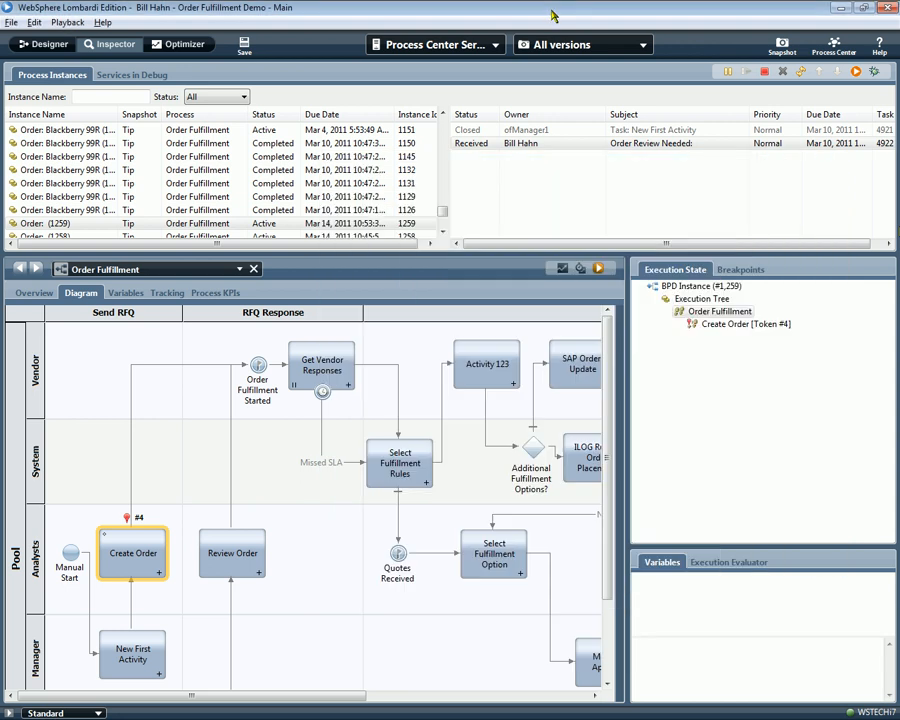
- In the designer, delete the flows into and out of New First Activity and connect Manual Start directly to Create Order
left_click(42, 44)
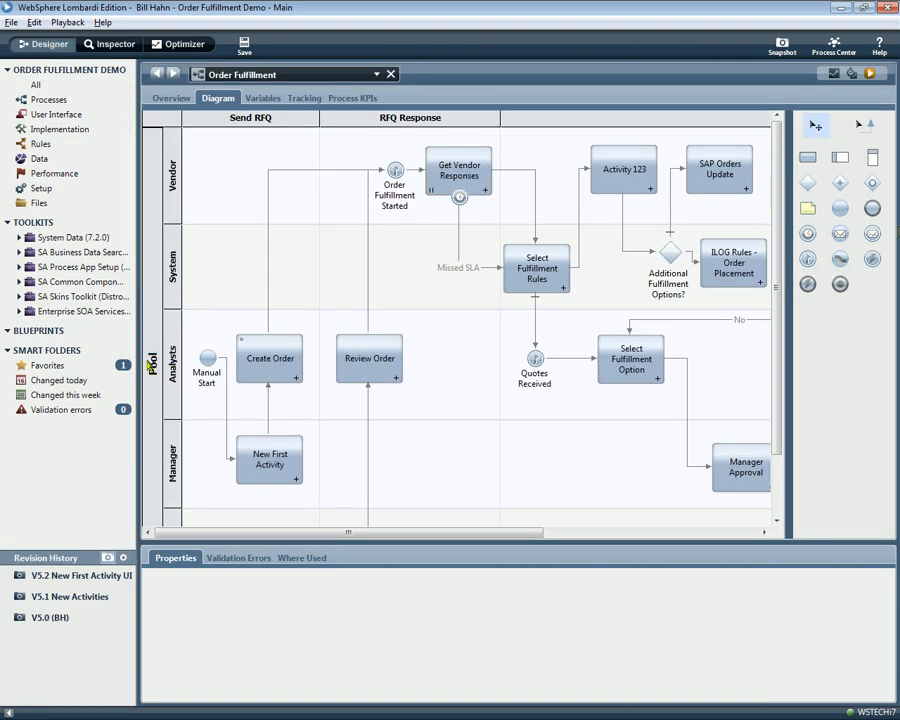
left_click(232, 428)
key("Delete")
left_click(228, 433)
key("Delete")
left_click(860, 128)
left_click(244, 364)
- Attach a timer event to the lower edge of Create Order and set its before/after difference to 1 hour
left_click_drag(808, 233, 499, 348)
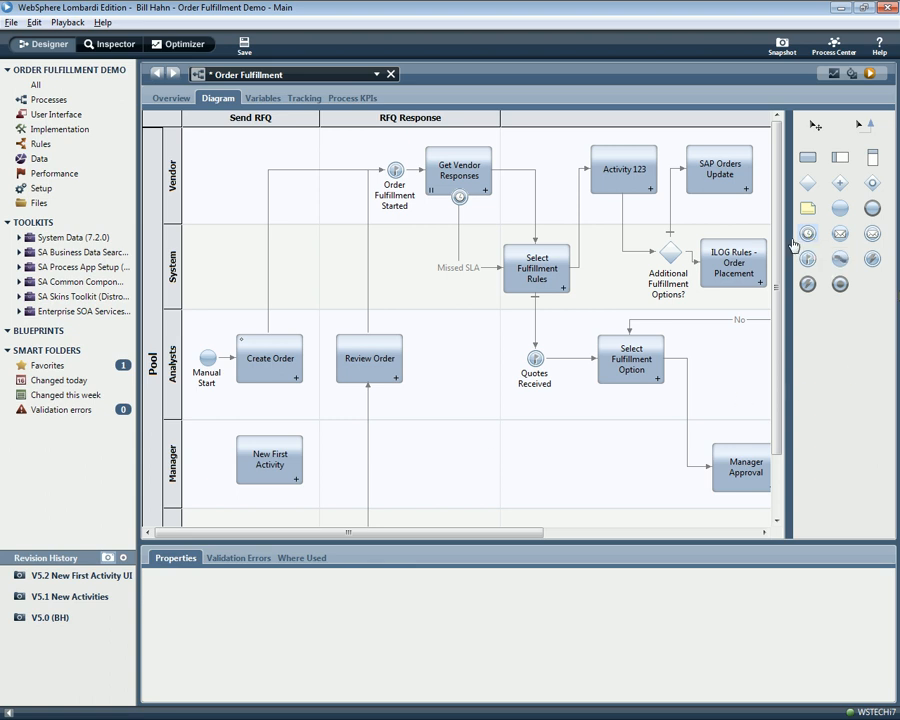
left_click_drag(810, 238, 249, 385)
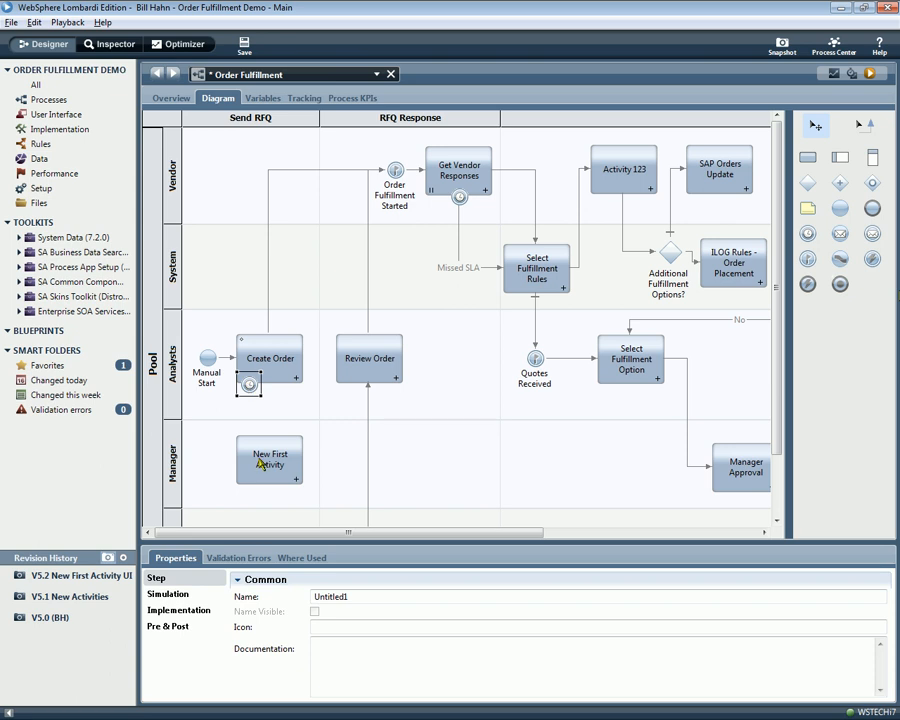
left_click(185, 609)
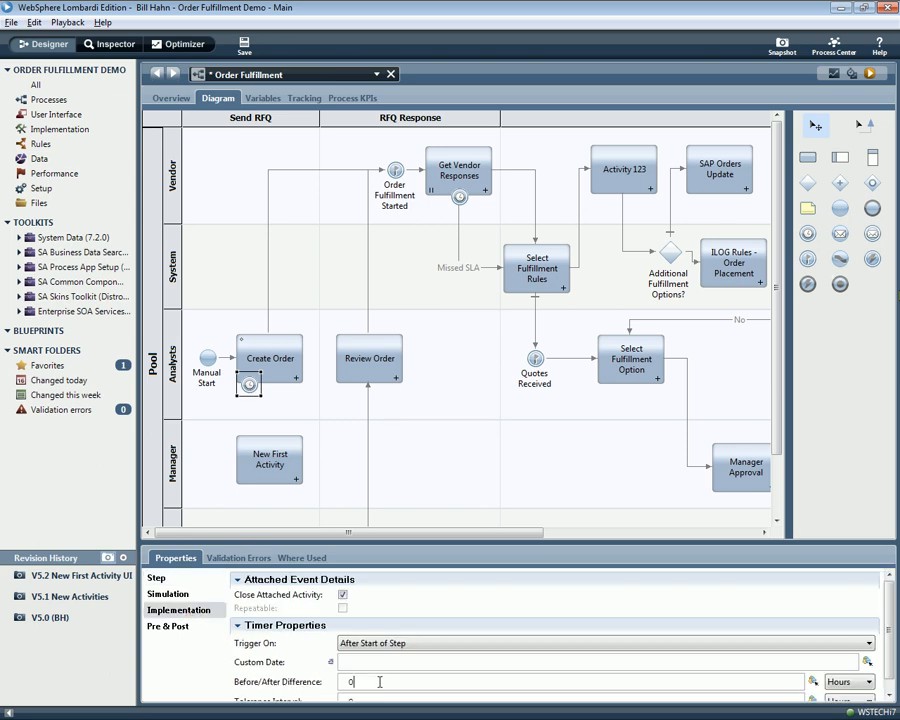
left_click(848, 682)
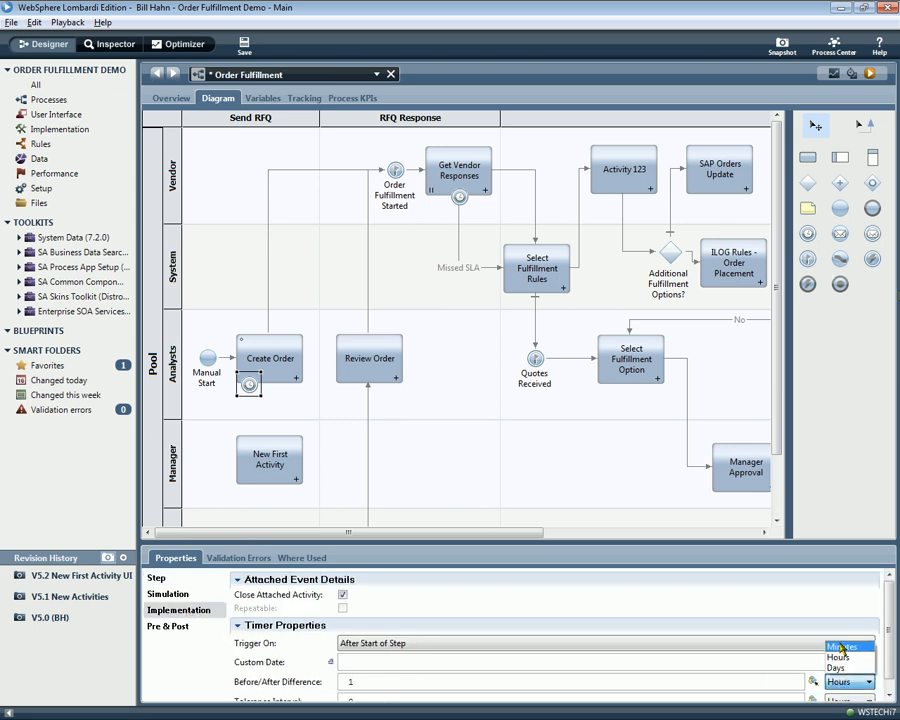
left_click(841, 657)
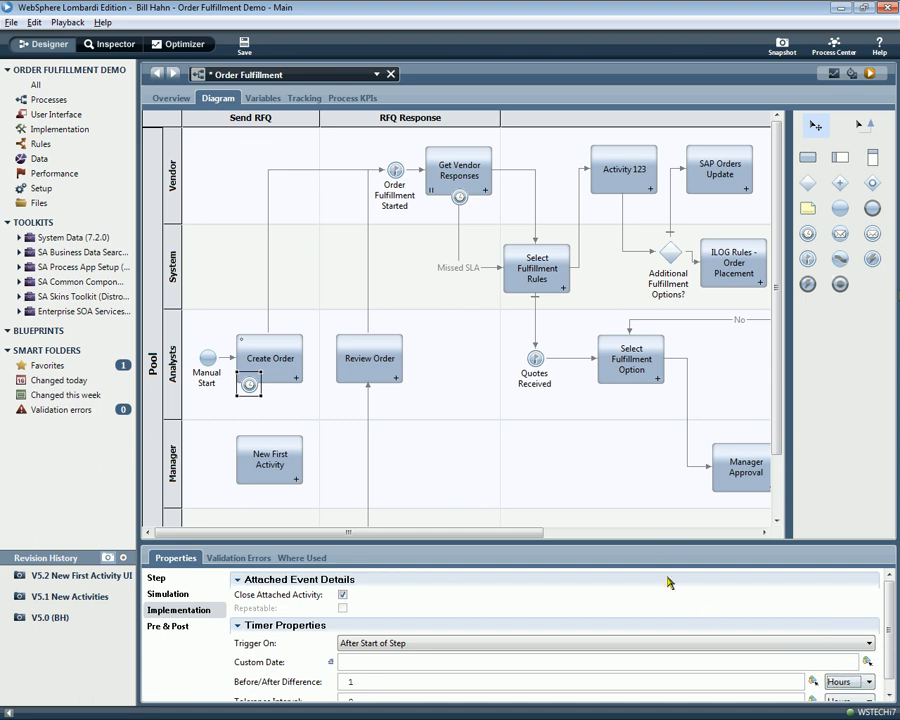
- Connect the attached timer to New First Activity, and New First Activity back to Create Order
left_click(862, 125)
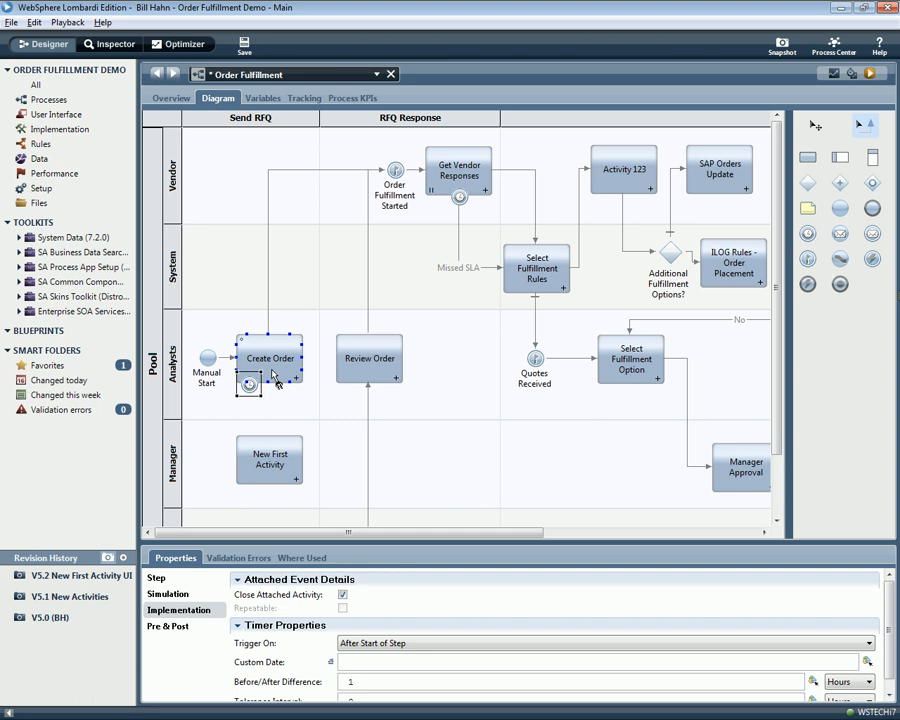
left_click_drag(248, 386, 240, 472)
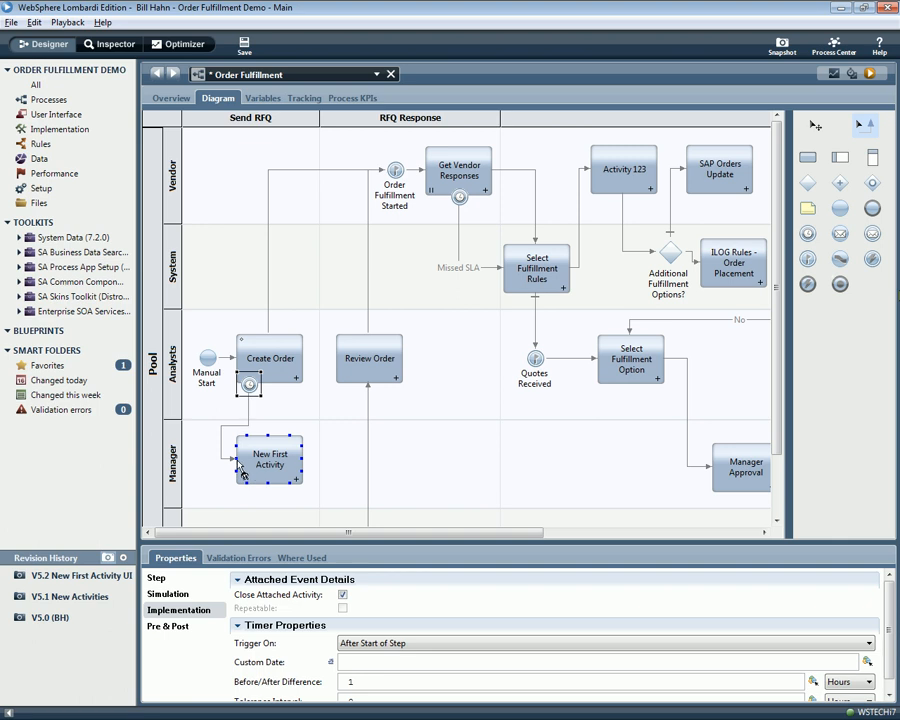
left_click_drag(302, 458, 304, 364)
key("Escape")
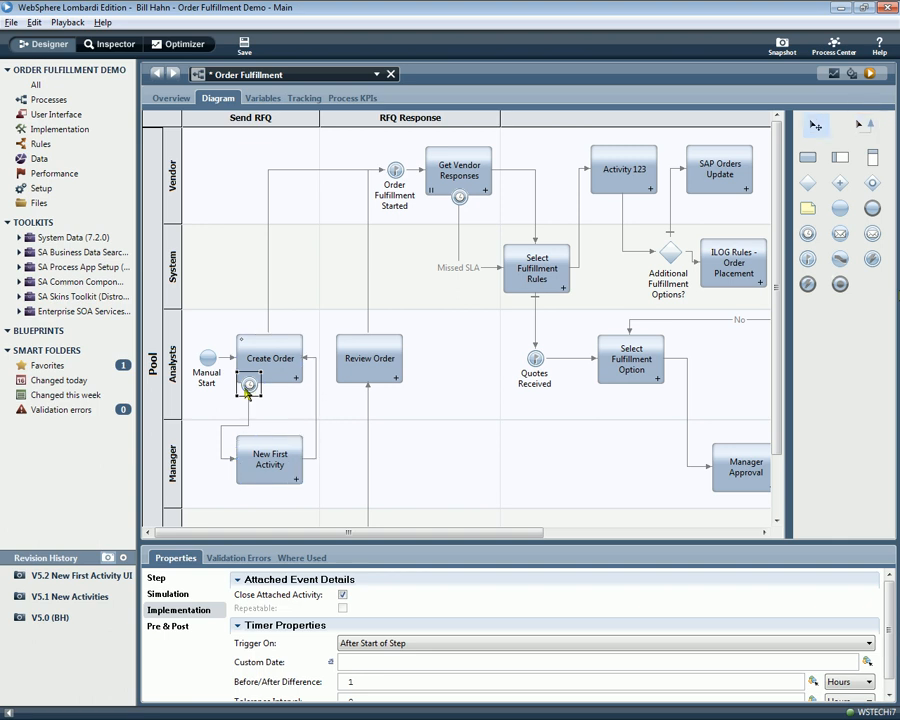
- Name the attached timer event "Create Order Taking Too Long!"
left_click(176, 578)
left_click_drag(356, 596, 304, 588)
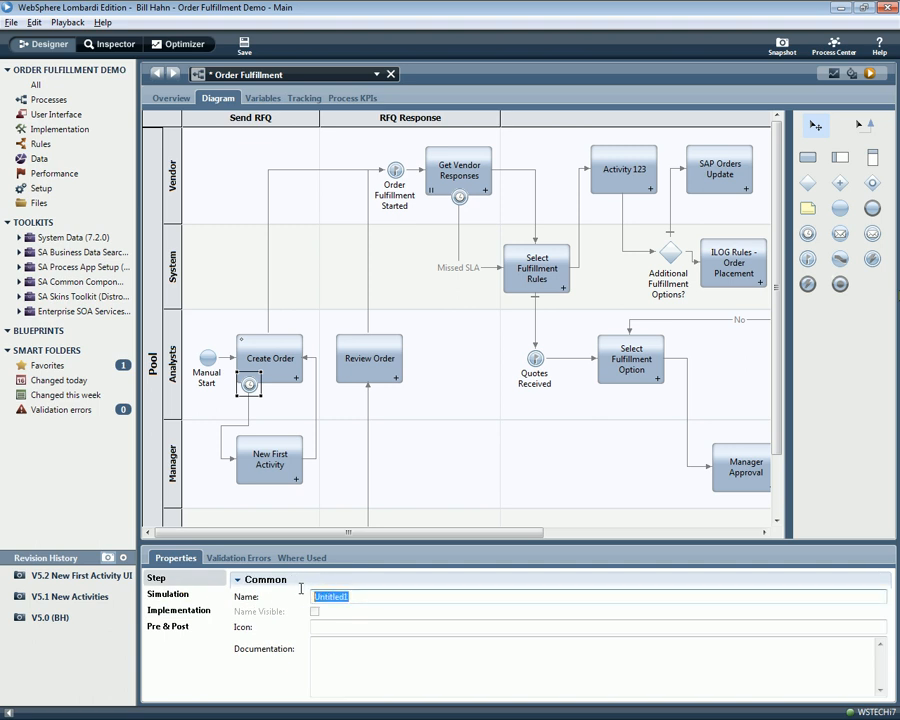
type("Create order")
key("BackSpace")
key("BackSpace")
key("BackSpace")
key("BackSpace")
key("BackSpace")
type("Ord")
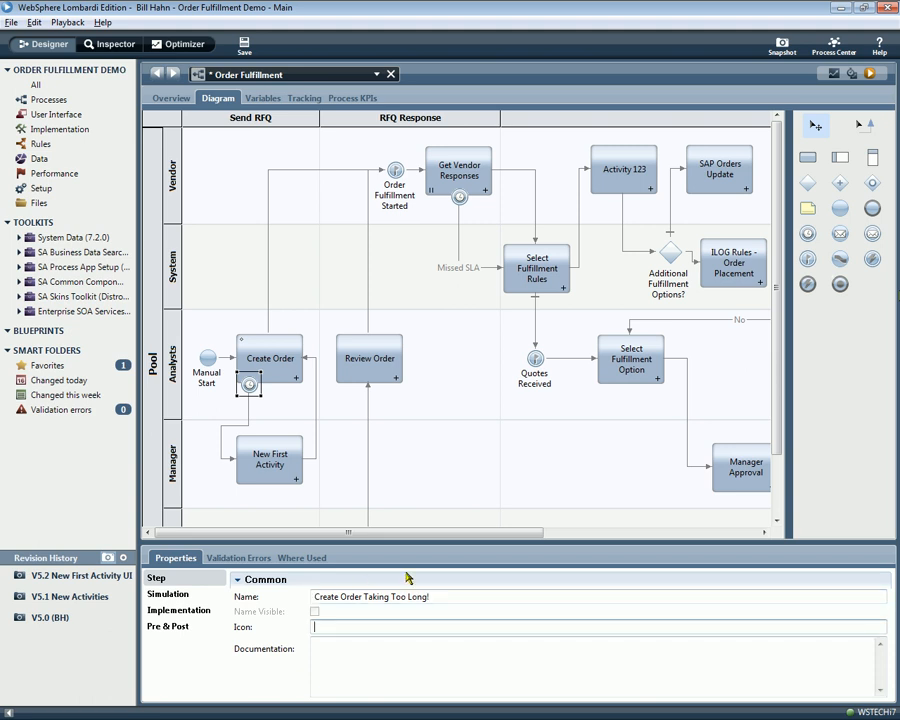
- Run the revised process, launch its Order Review Needed task and continue past the introduction page
left_click(870, 74)
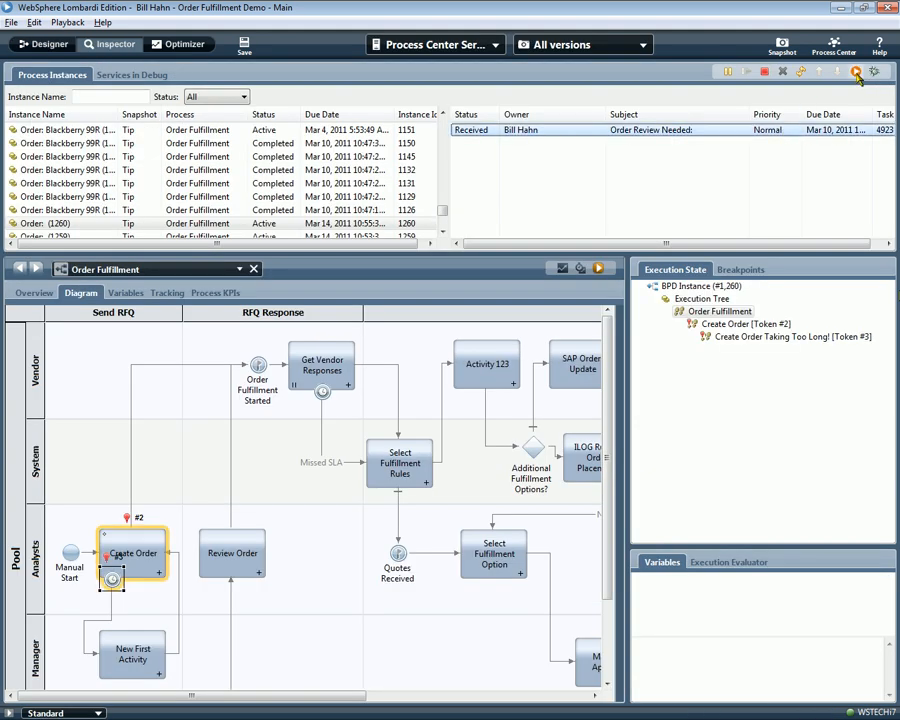
left_click(856, 72)
left_click(785, 490)
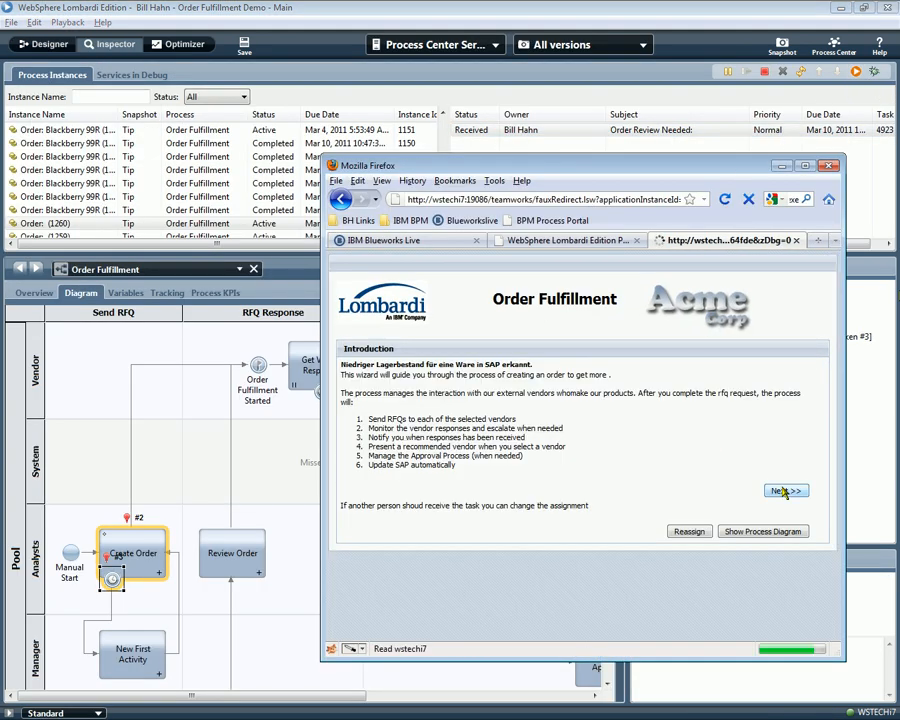
- Fill in the order with customer Target, material number 123 and planner comments "Getting a call on my phone: QTP and taking too long....."
left_click(564, 375)
left_click(490, 396)
left_click(456, 417)
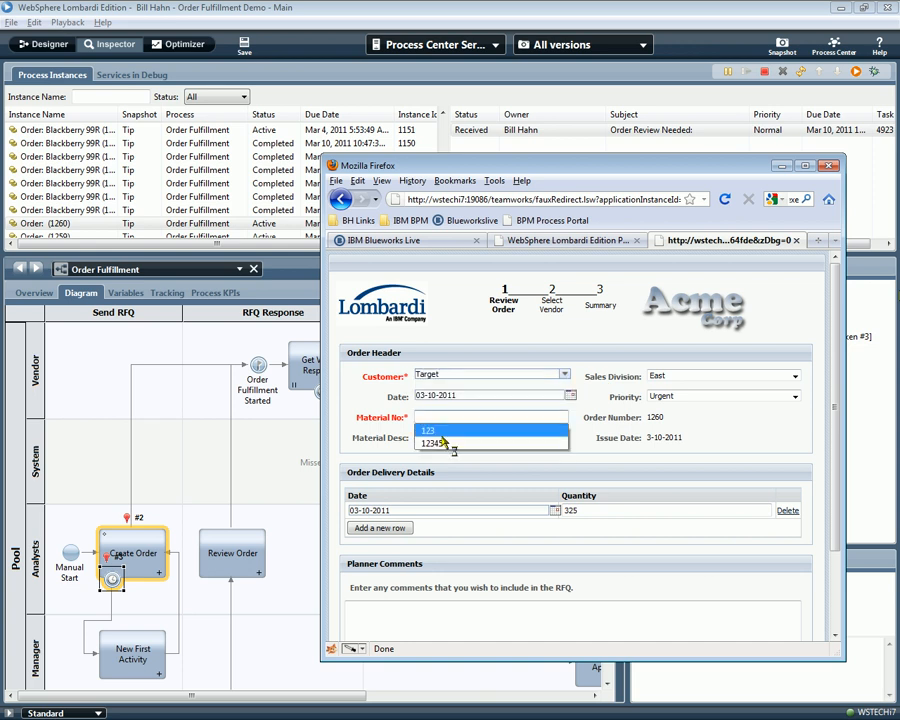
left_click(447, 432)
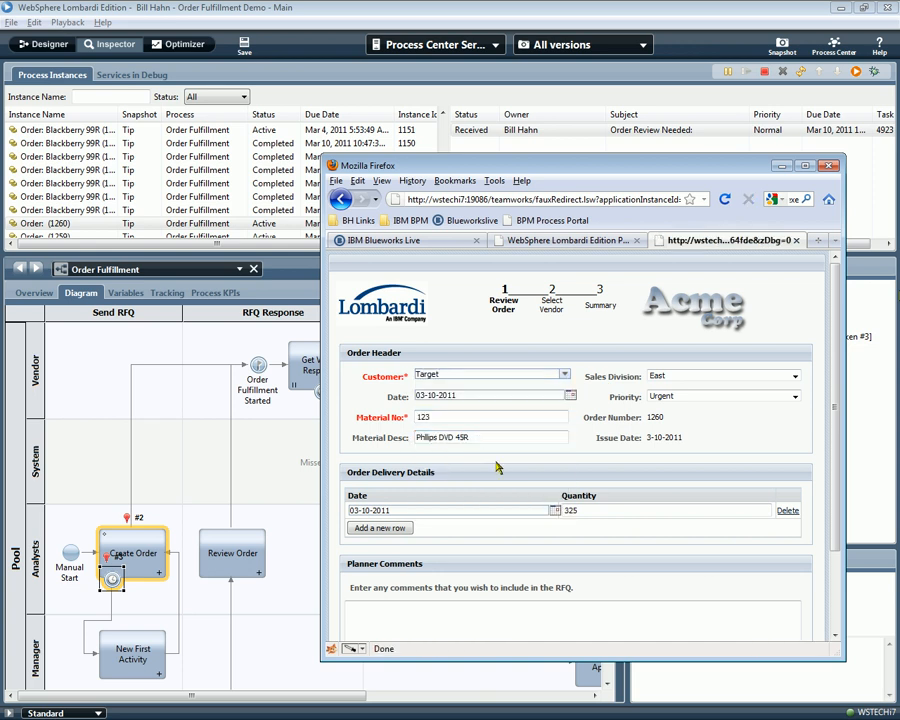
left_click(429, 609)
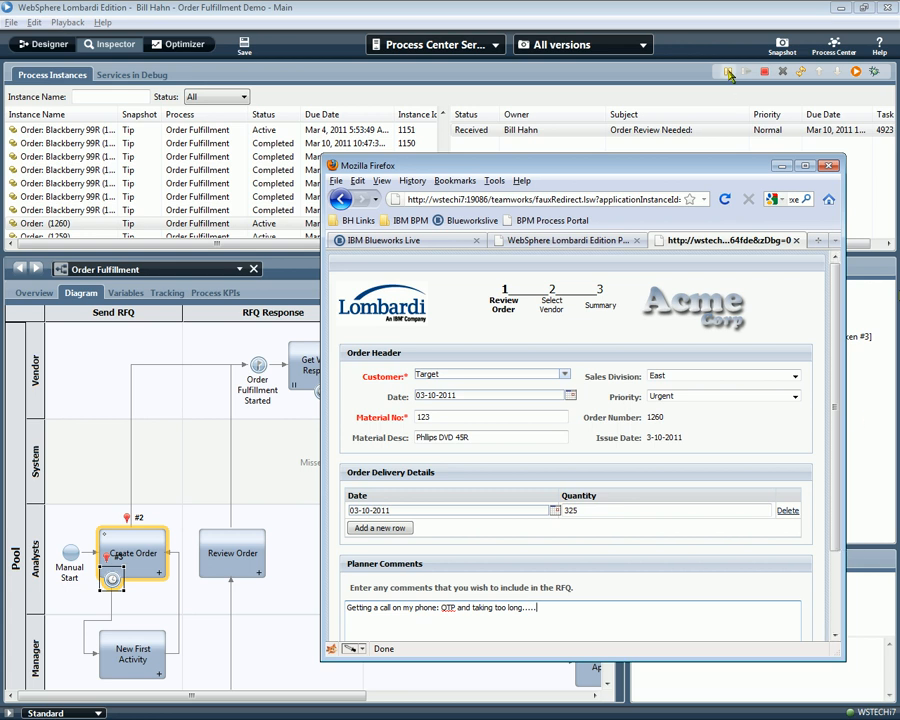
- Trigger the Create Order Taking Too Long! timer token of the running Order Fulfillment instance and refresh the Inspector
left_click(580, 145)
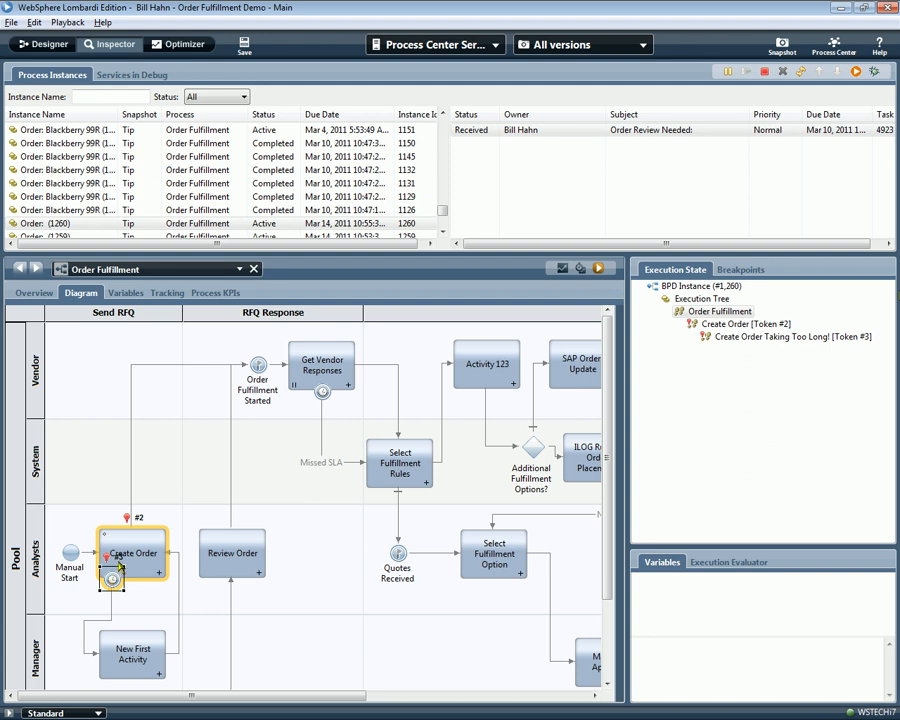
left_click(755, 338)
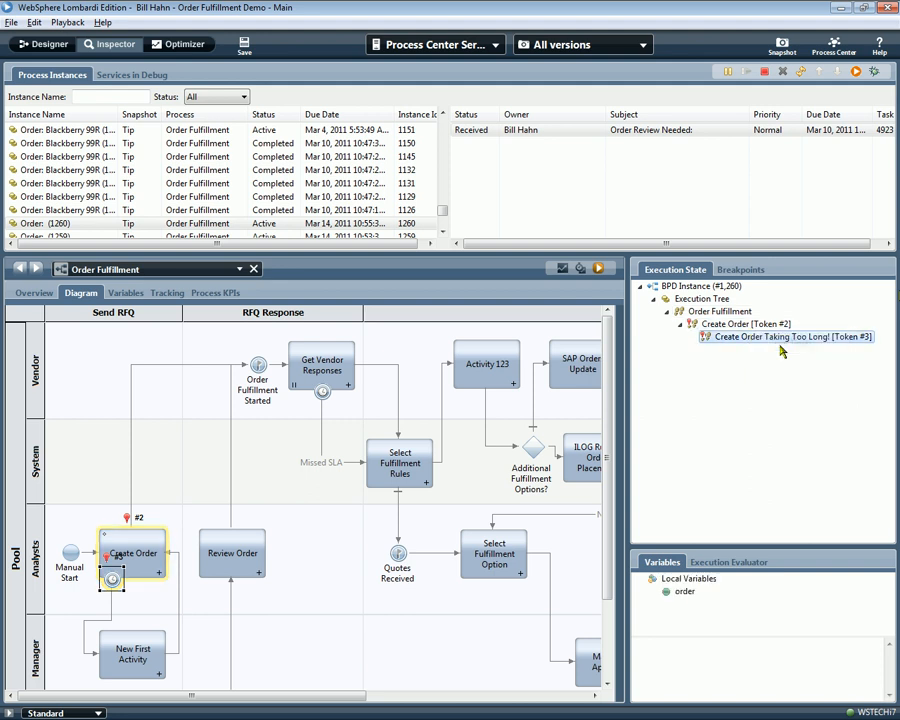
left_click(801, 70)
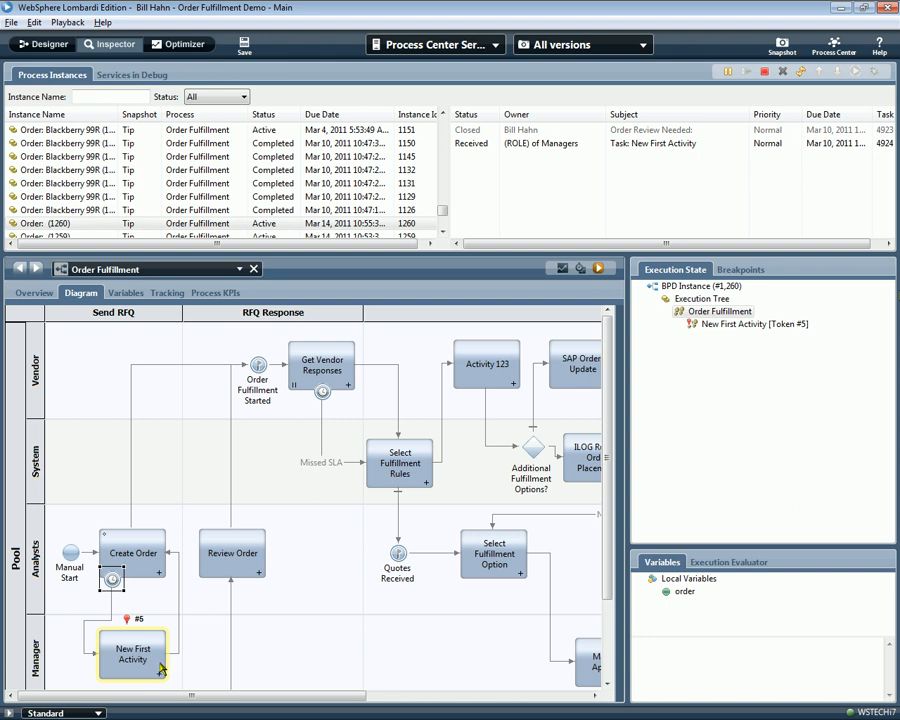
- Run the New First Activity task and submit it with planner comments "Hey, What's taking so long? Get a move on! :-)"
left_click(795, 143)
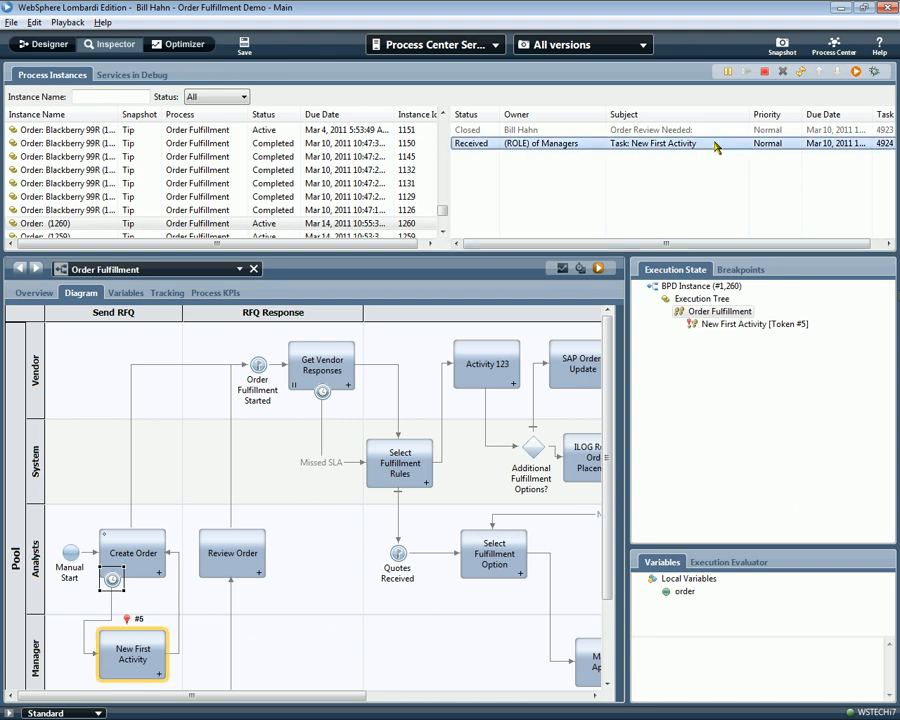
left_click(856, 71)
key("Return")
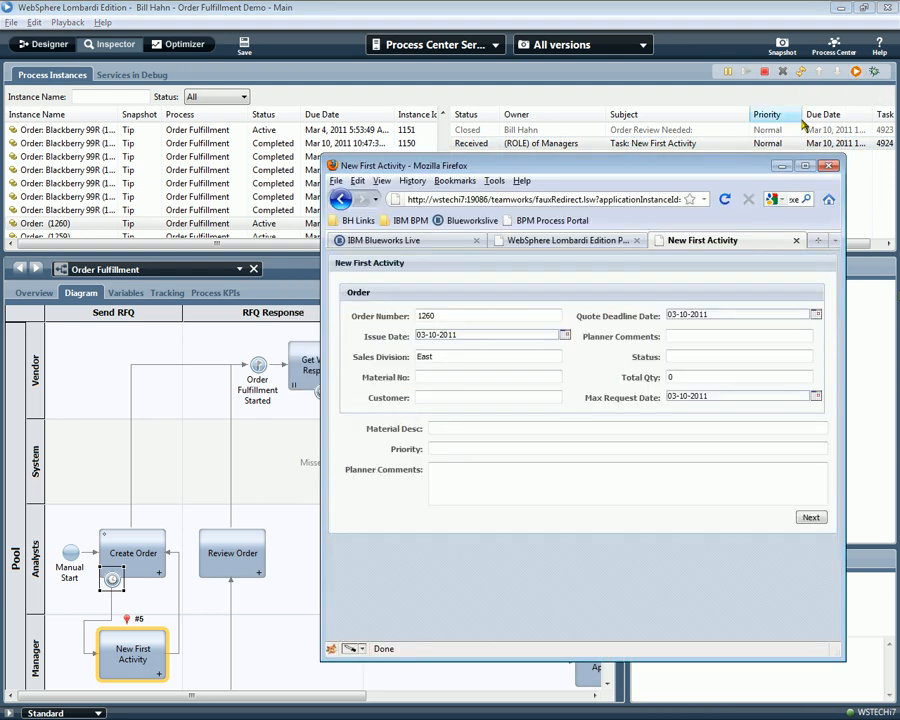
left_click(483, 472)
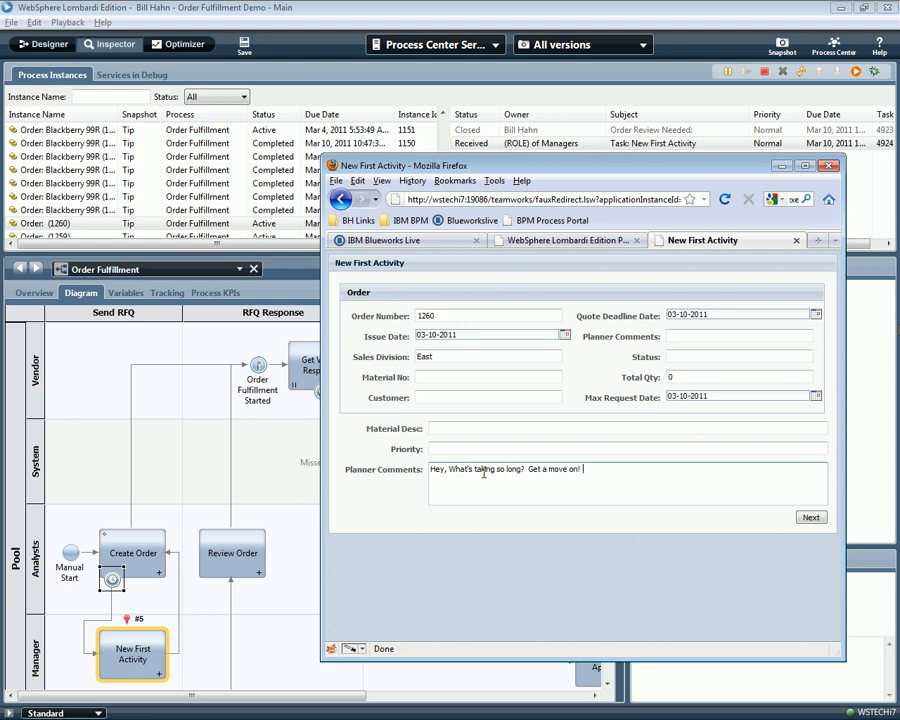
left_click(808, 517)
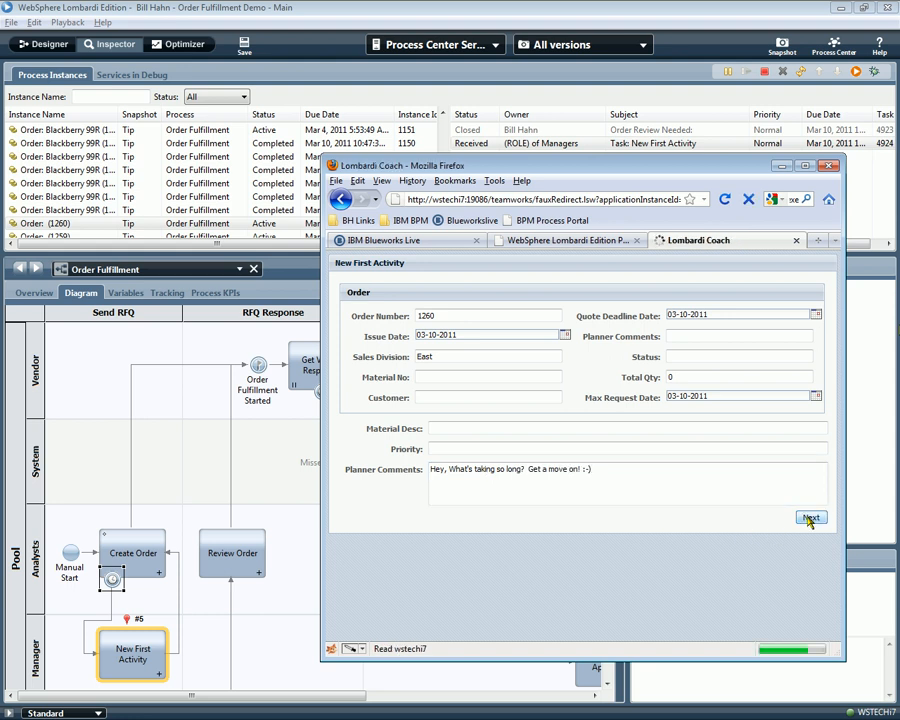
left_click(808, 582)
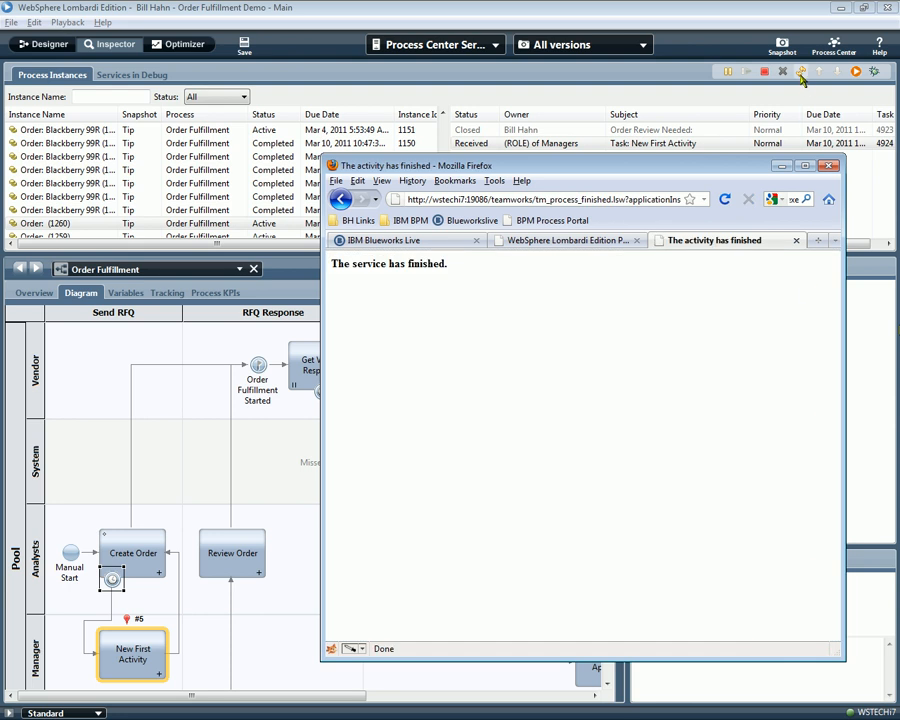
- Refresh the instance, run the new Order Review Needed task and check the planner comments on its Review Order page
left_click(800, 72)
left_click(686, 156)
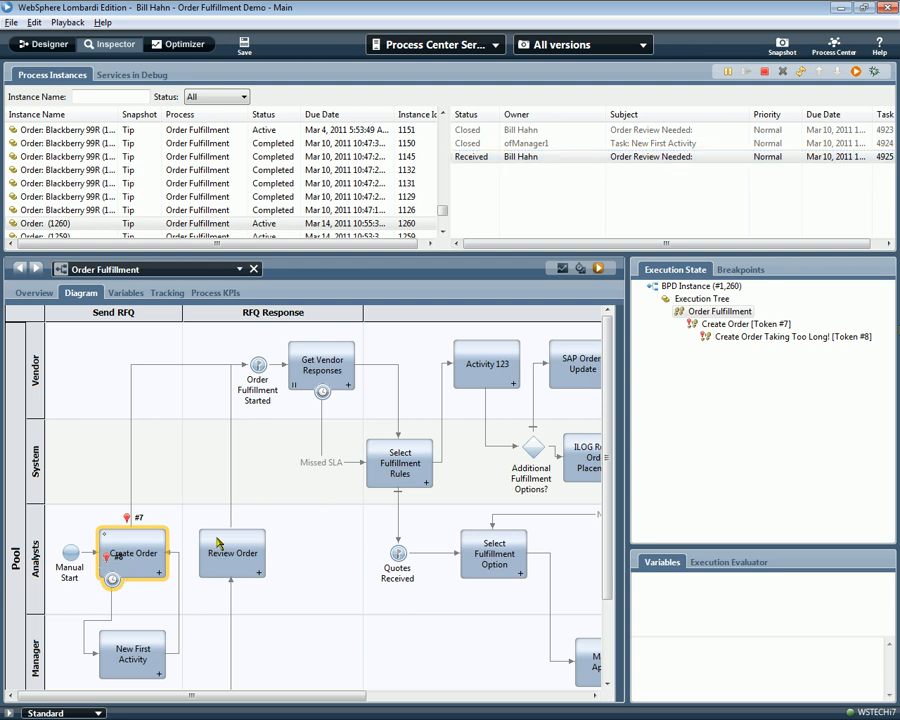
left_click(856, 73)
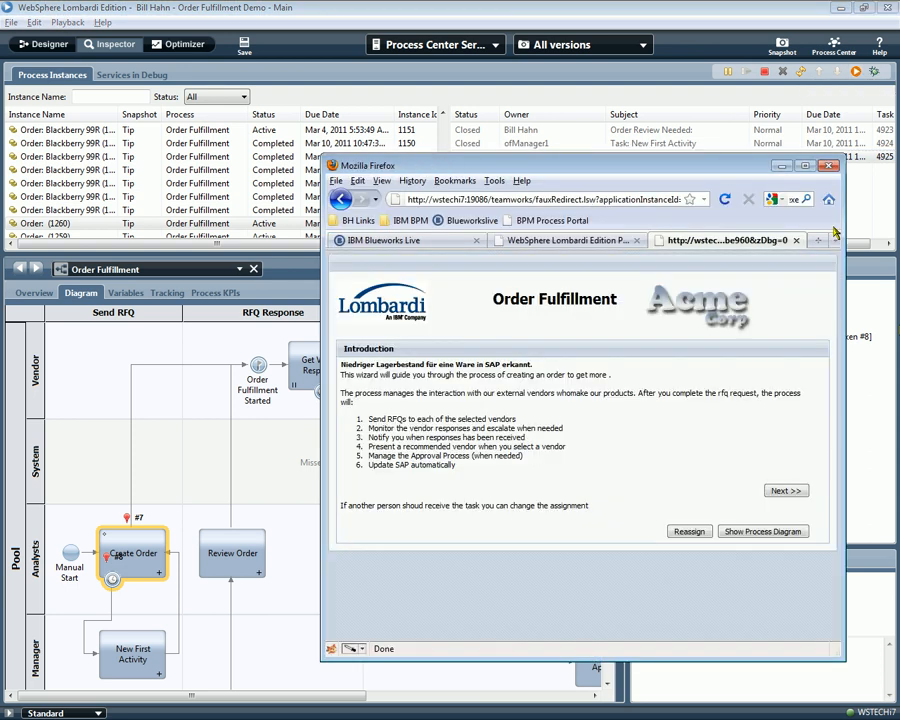
left_click(786, 490)
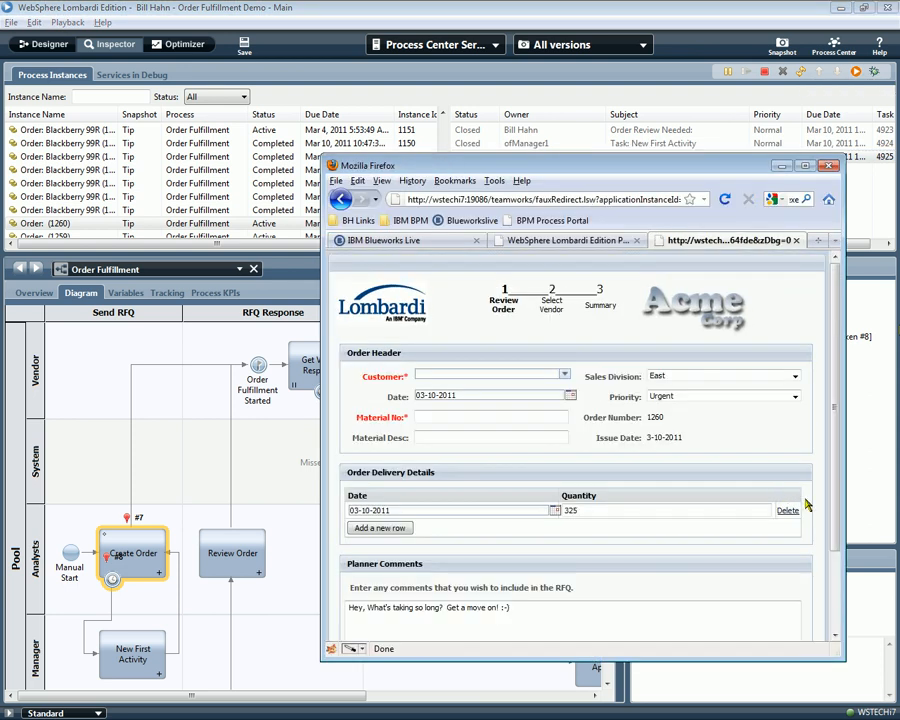
left_click_drag(510, 608, 347, 617)
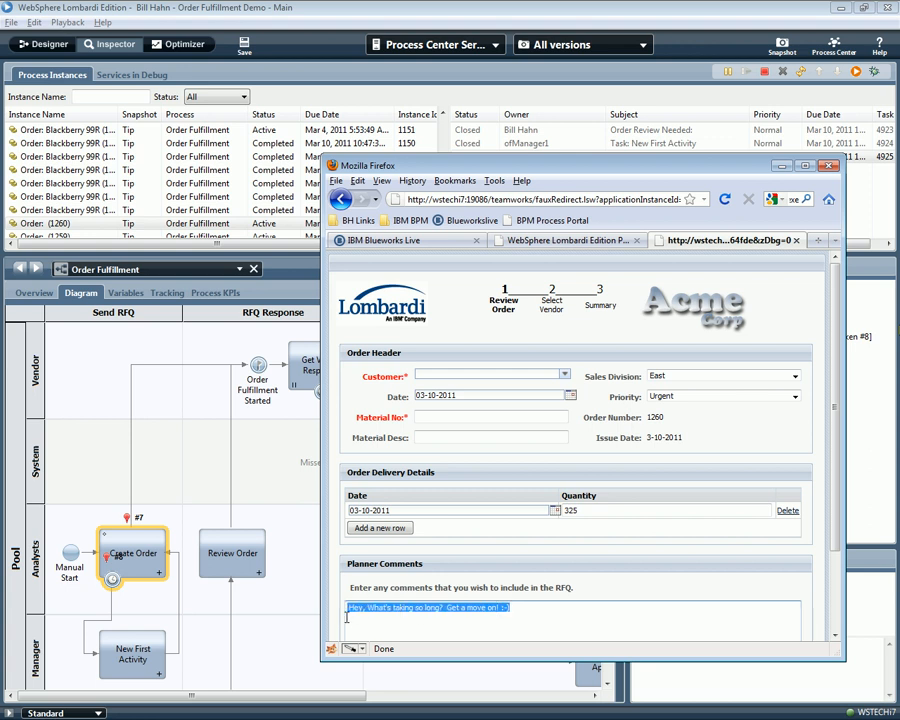
left_click(544, 607)
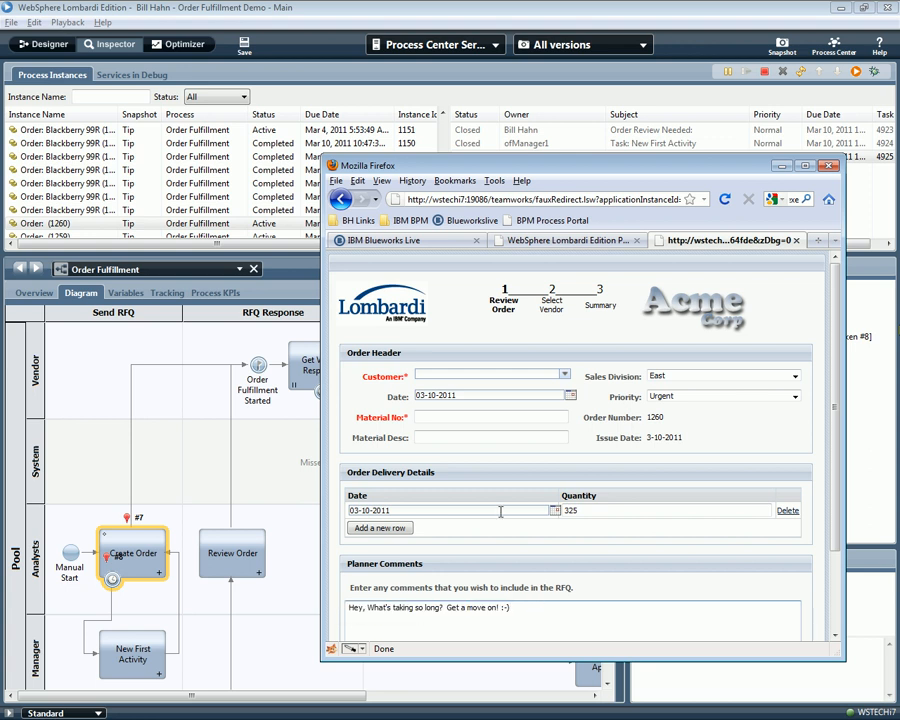
- Return to the Designer and take a snapshot named "V5.3 Escalation Timer"
left_click(32, 52)
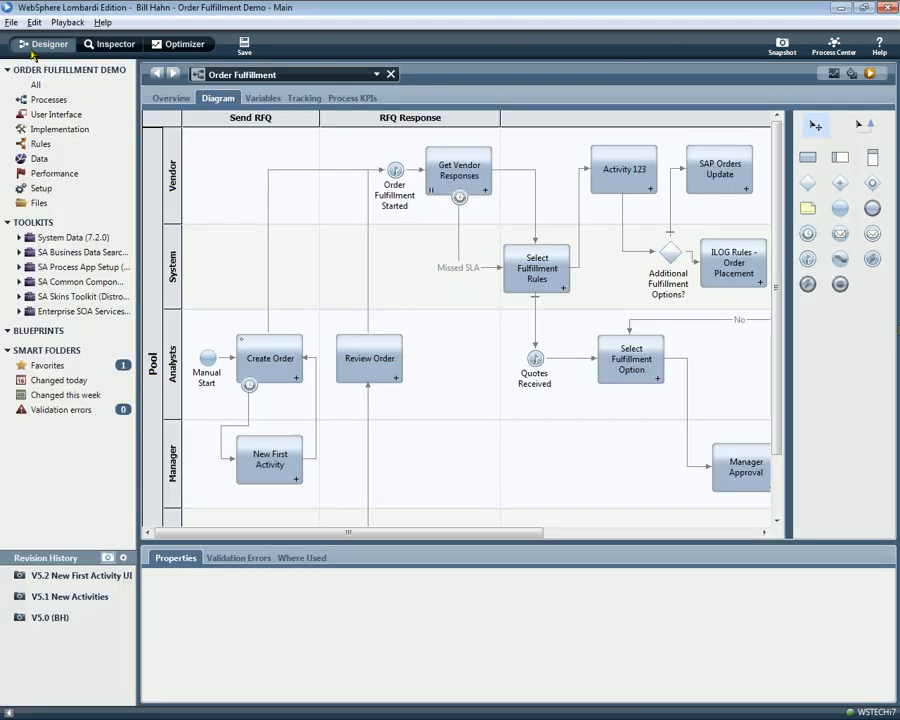
left_click(782, 45)
type("V")
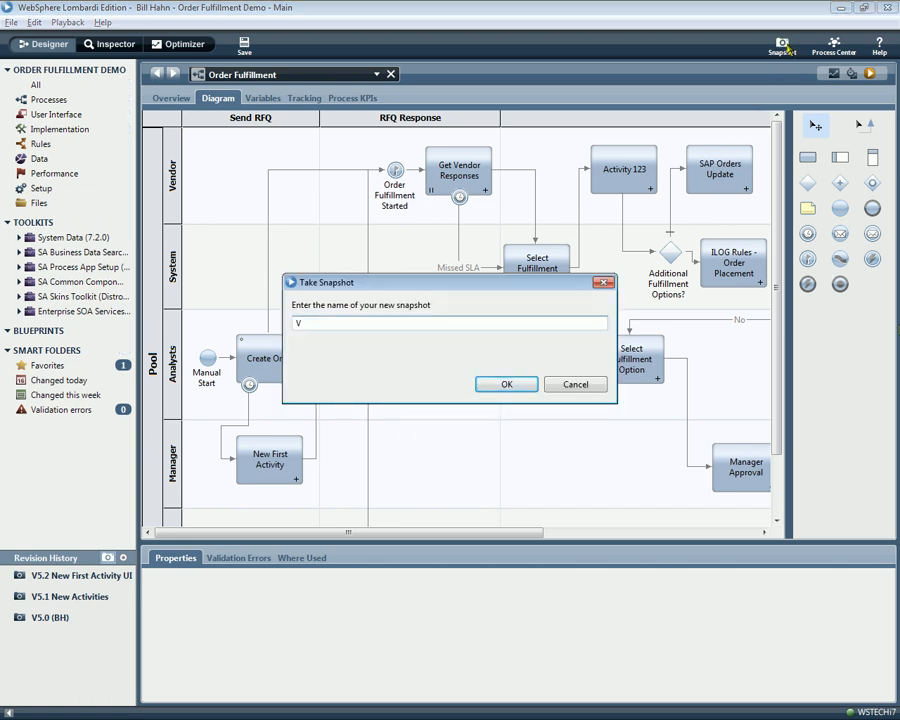
type("5.3 Escalation Timer")
left_click(504, 386)
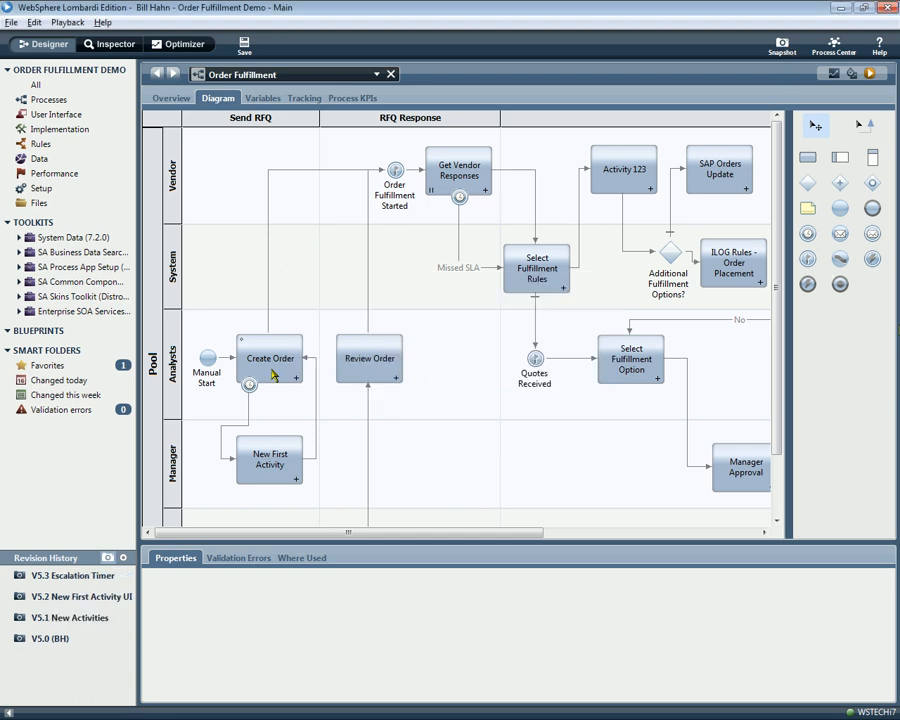
- Delete New First Activity, Create Order's attached timer, and the Activity 123, SAP Orders Update, Additional Fulfillment Options? and ILOG Rules - Order Placement group
left_click(266, 462)
key("Delete")
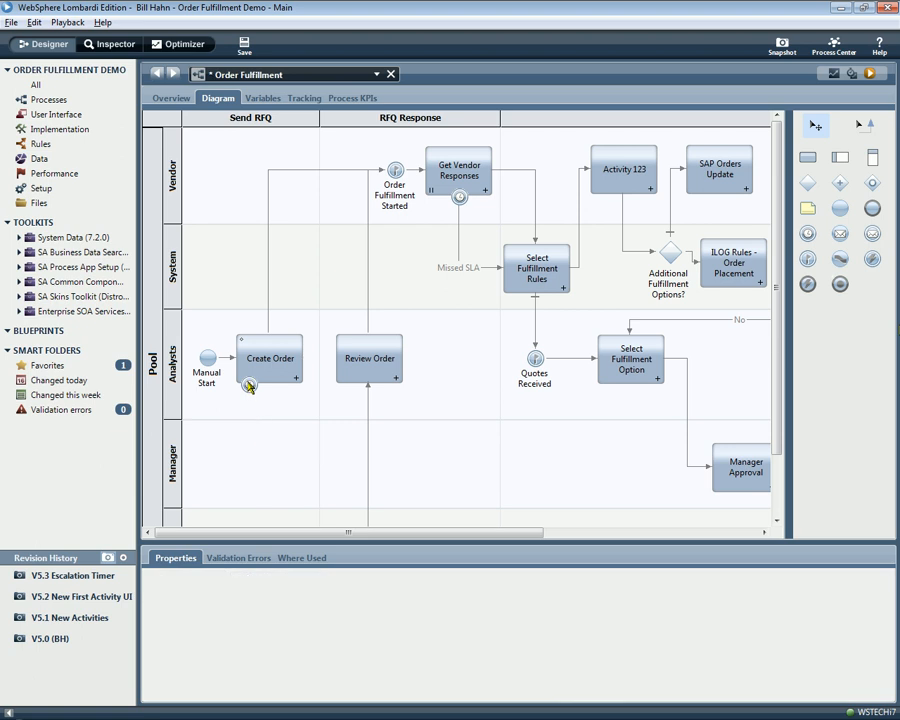
left_click_drag(609, 137, 742, 271)
key("Delete")
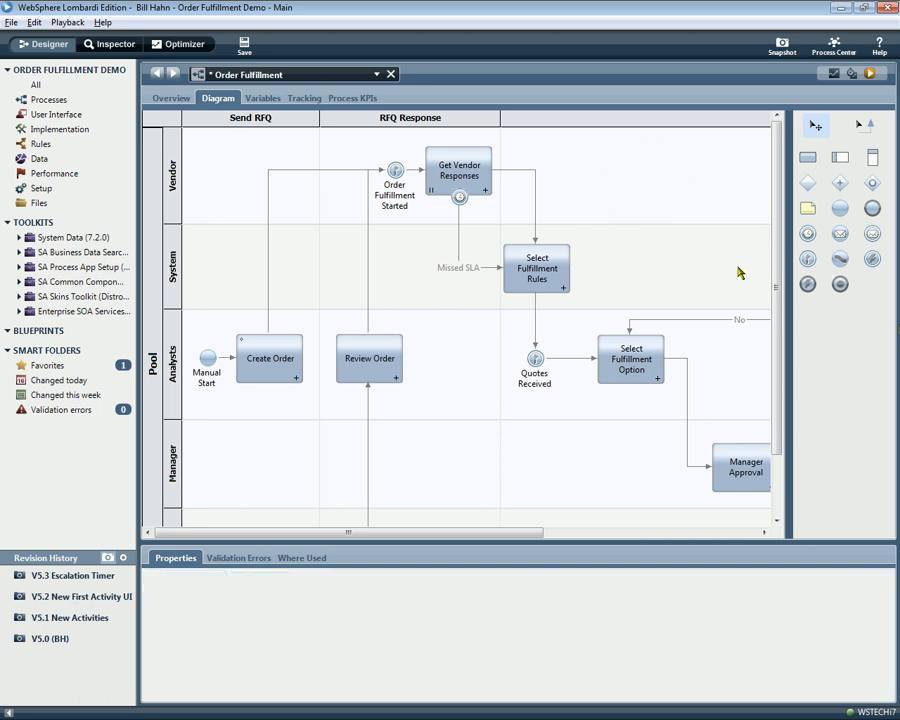
- Take a snapshot of the reduced process named "V5.4 Removed Activities"
left_click(782, 44)
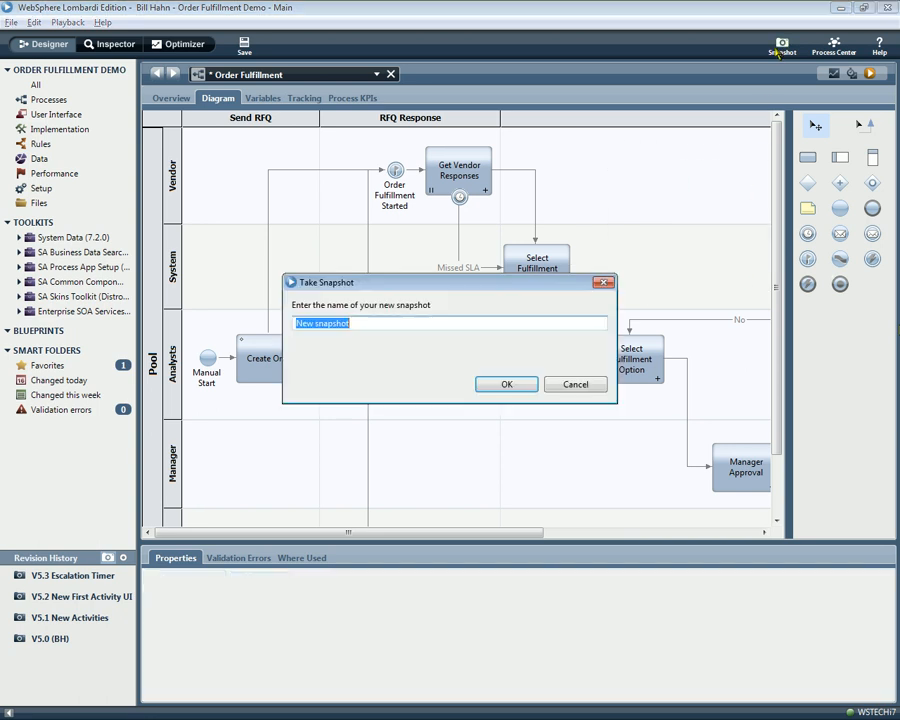
type("V5.4")
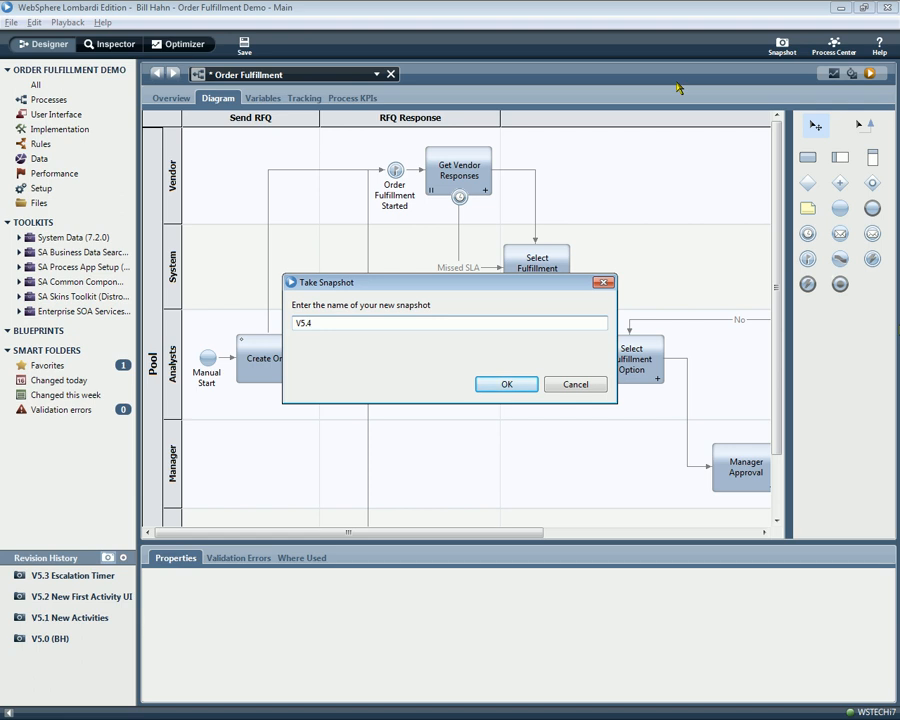
type(" Removed Activities")
left_click(507, 384)
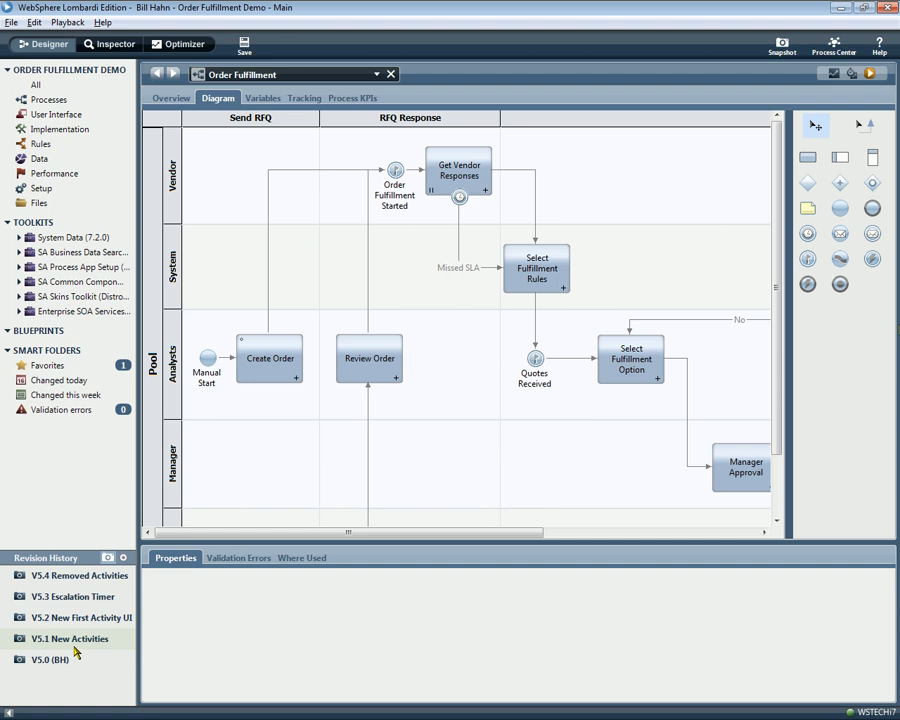
- View the process as of snapshot V5.0, then examine New First Activity's implementation in V5.1 New Activities
left_click(62, 662)
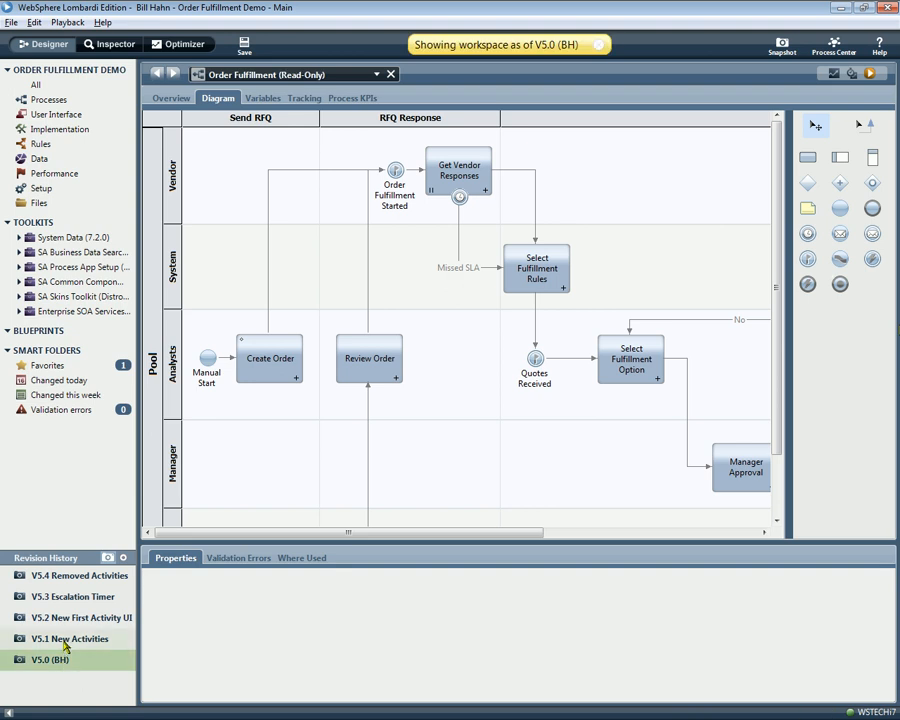
left_click(64, 640)
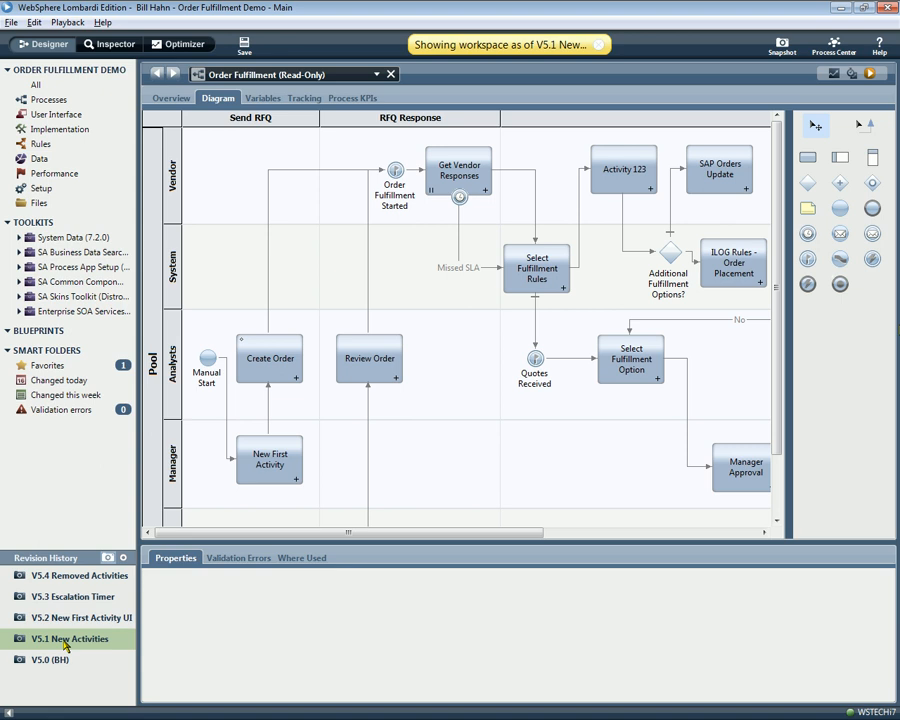
left_click(267, 469)
left_click(180, 609)
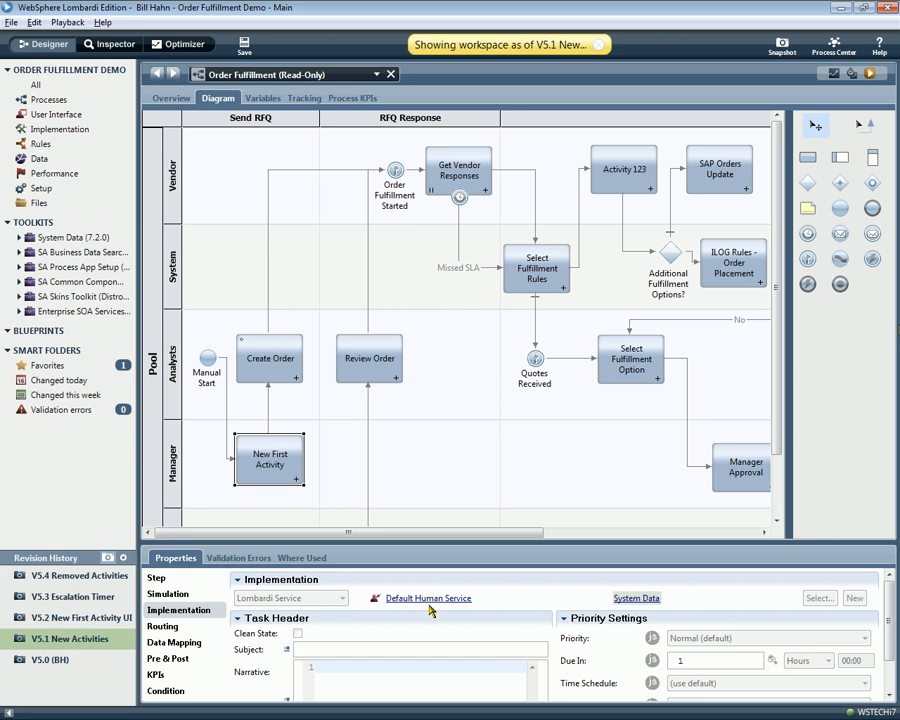
- In snapshot V5.2 New First Activity UI, examine both coach screens of the New First Activity service and return to the process diagram
left_click(70, 622)
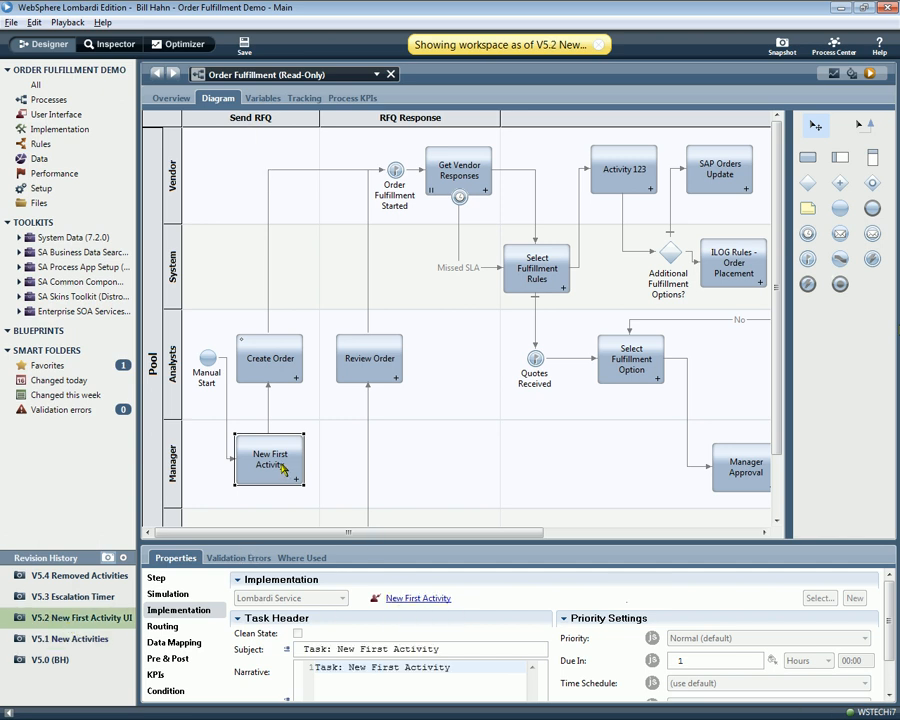
left_click(420, 598)
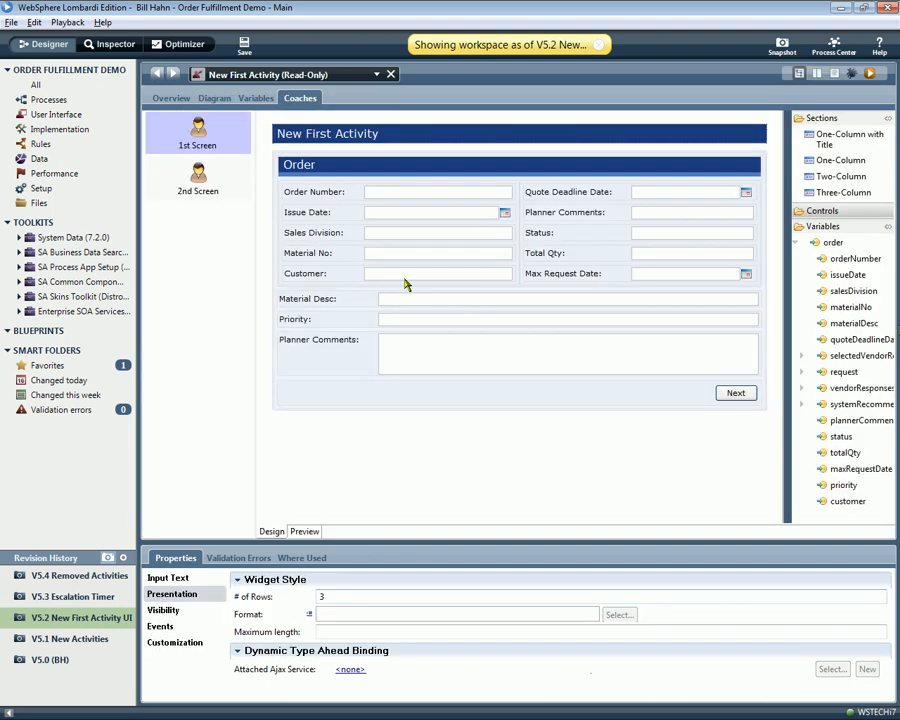
left_click(198, 183)
left_click(186, 124)
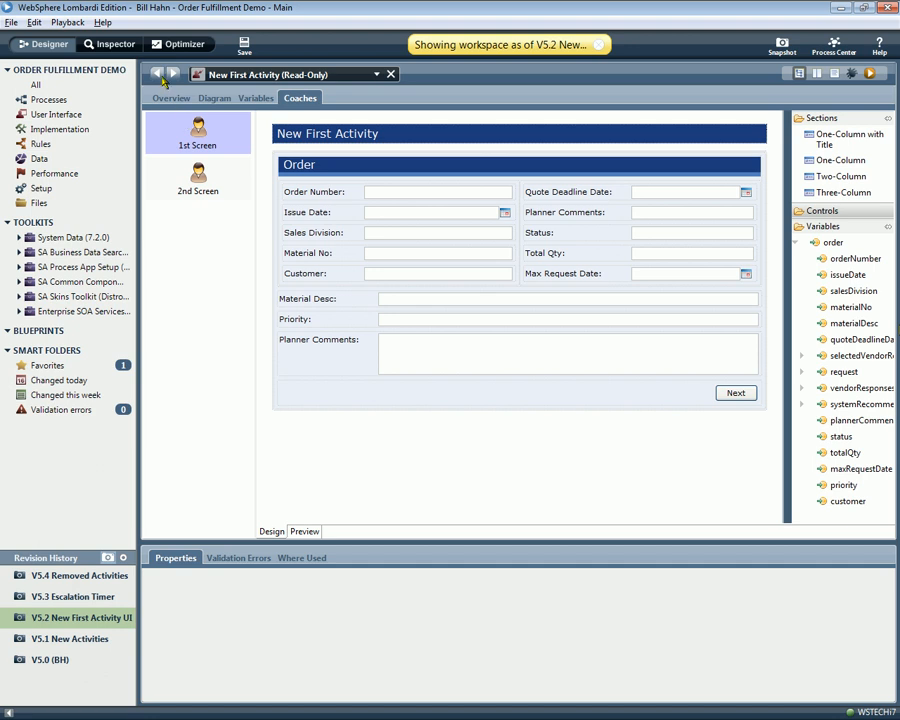
left_click(157, 74)
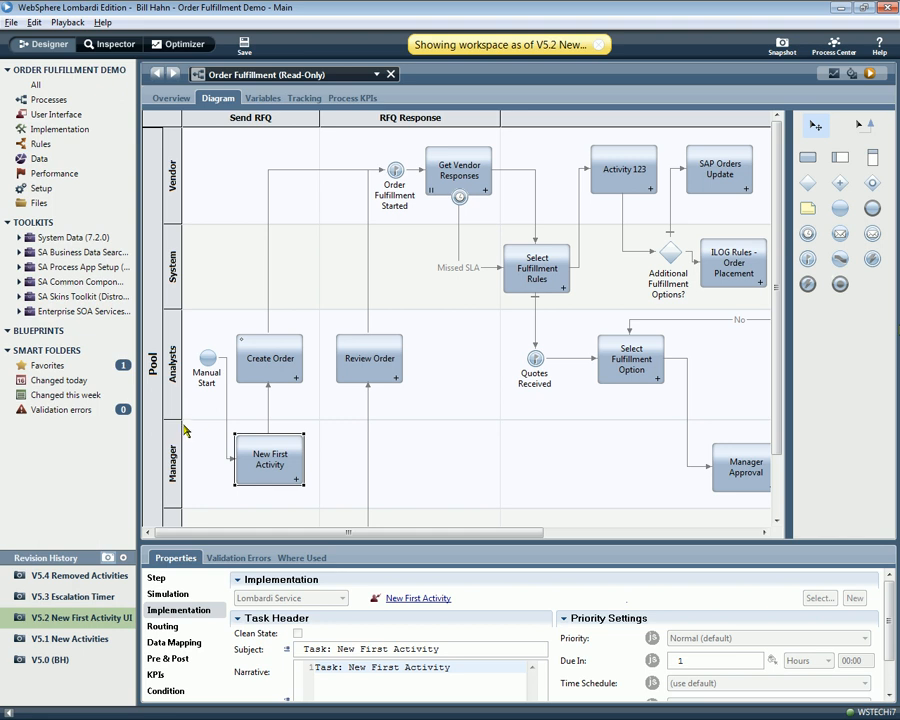
- In snapshot V5.3 Escalation Timer, examine the name and timer properties of the event attached to Create Order
left_click(81, 601)
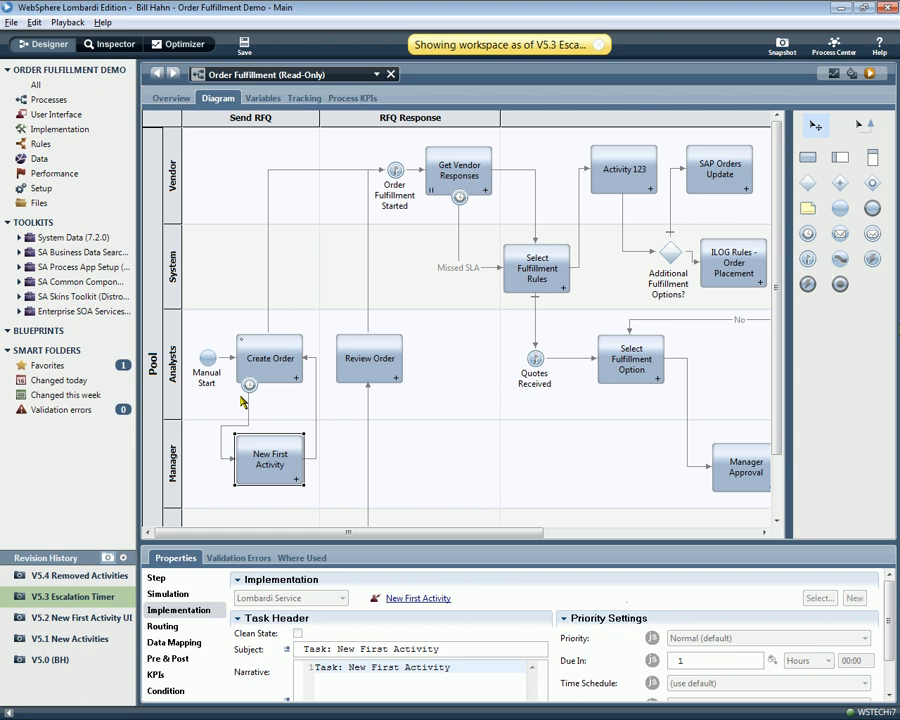
left_click(250, 386)
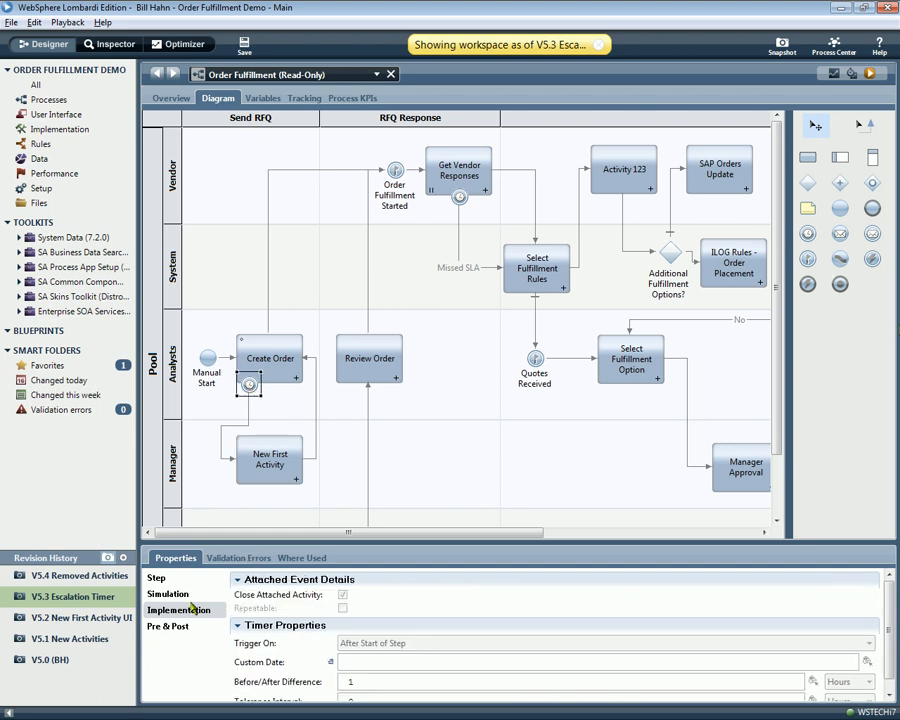
left_click(158, 579)
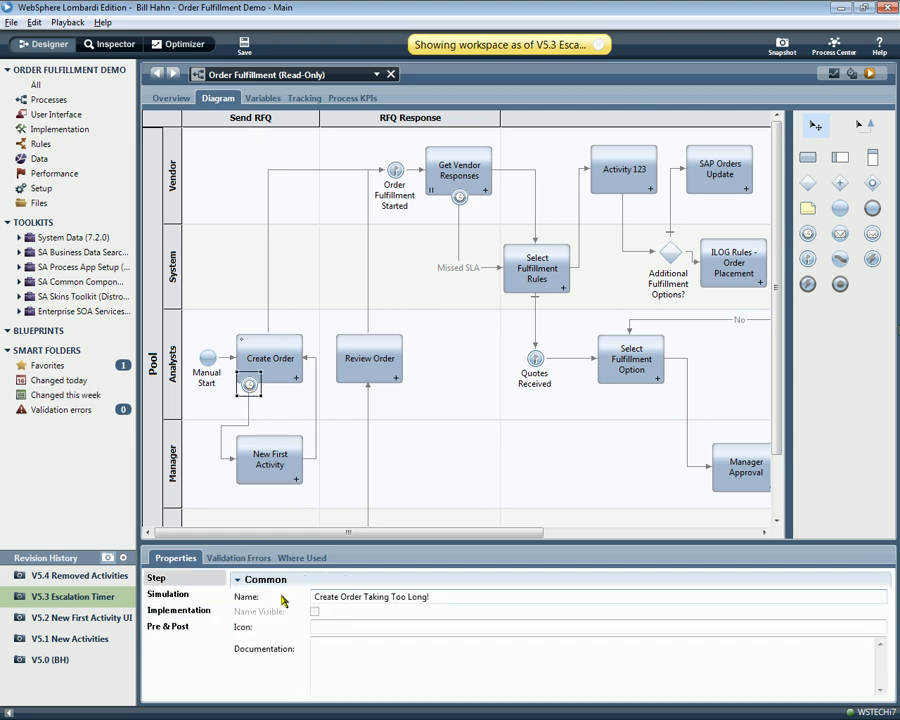
left_click(178, 610)
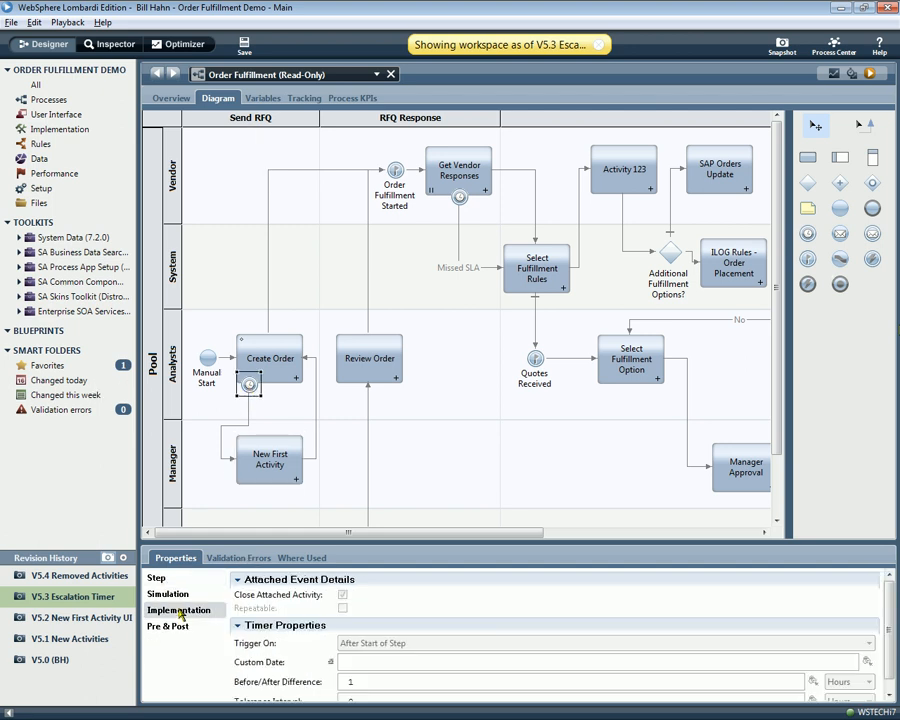
- View snapshot V5.4 Removed Activities and return to the current editable workspace
left_click(80, 576)
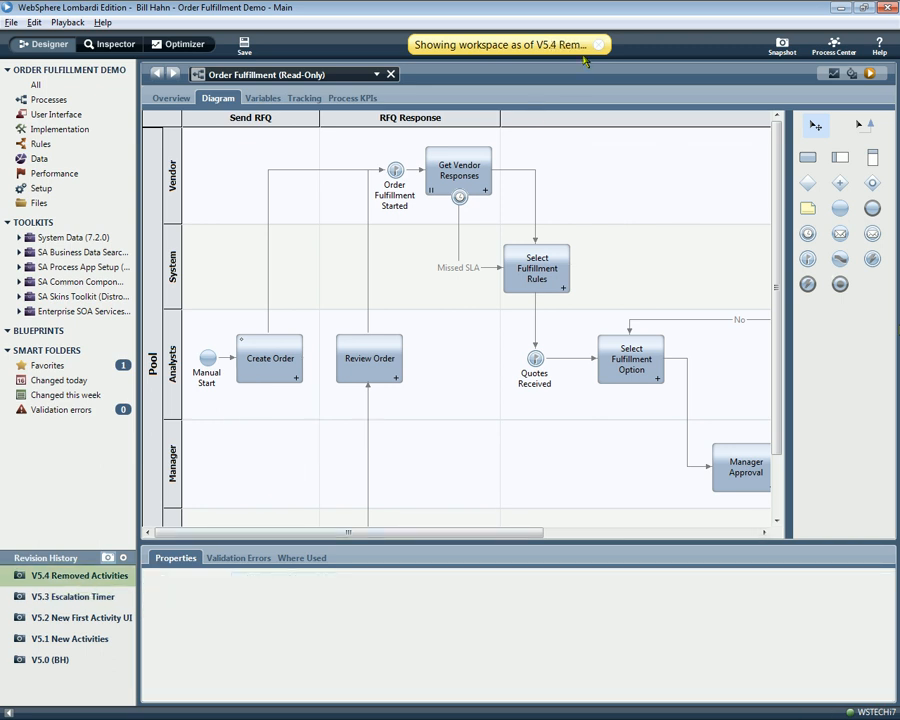
left_click(597, 45)
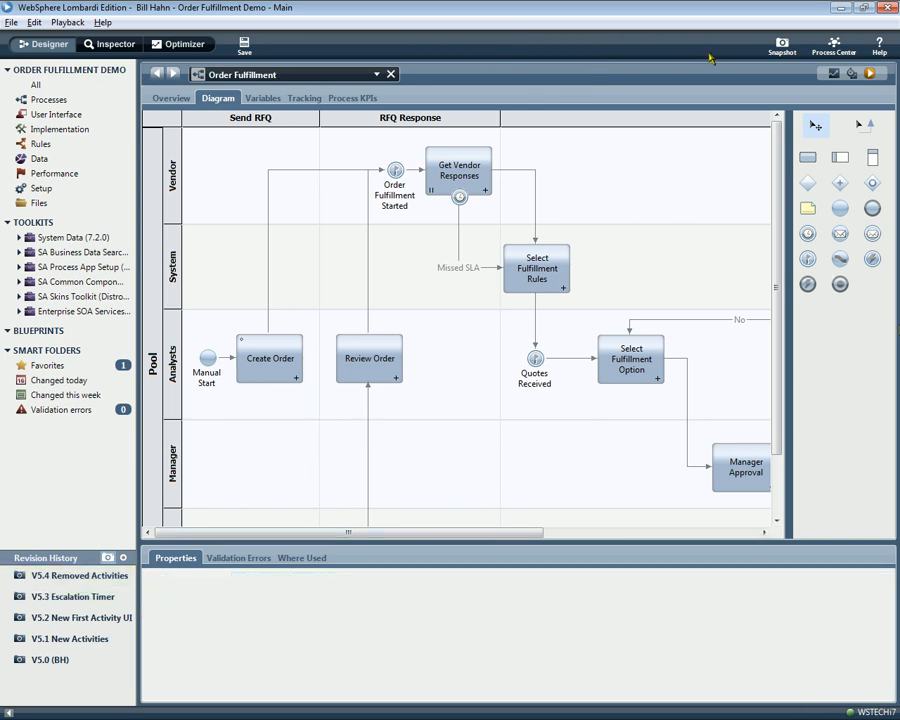